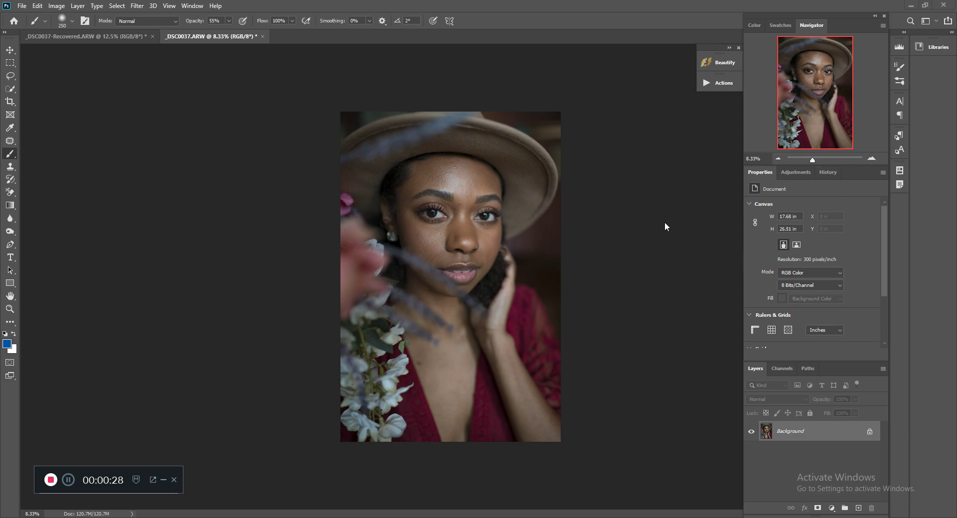
Switch to the _DSC0037-Recovered.ARW image for retouching
click(871, 158)
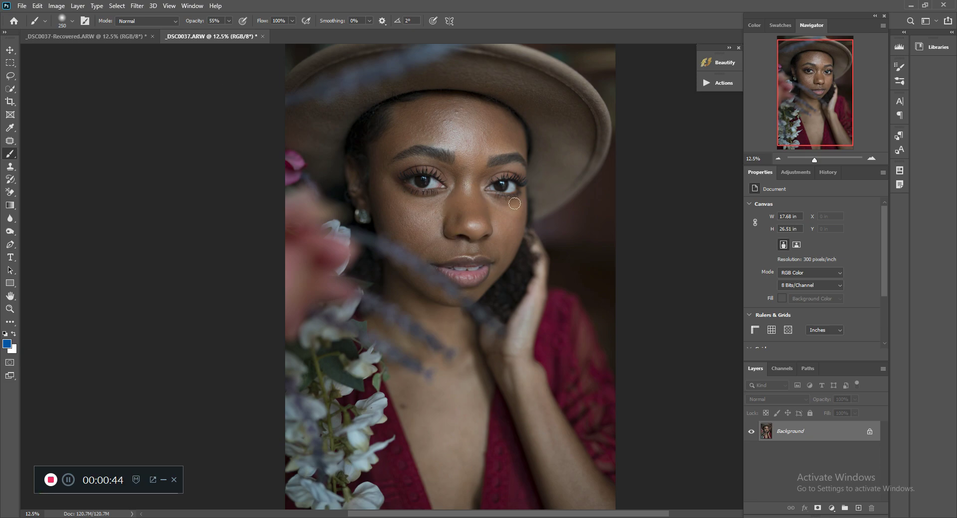
click(100, 36)
click(777, 159)
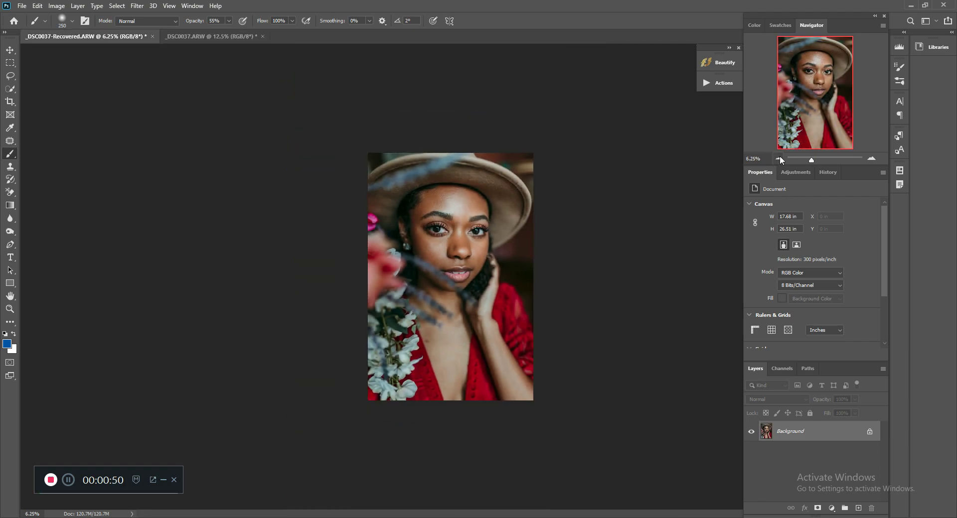
click(871, 158)
click(871, 159)
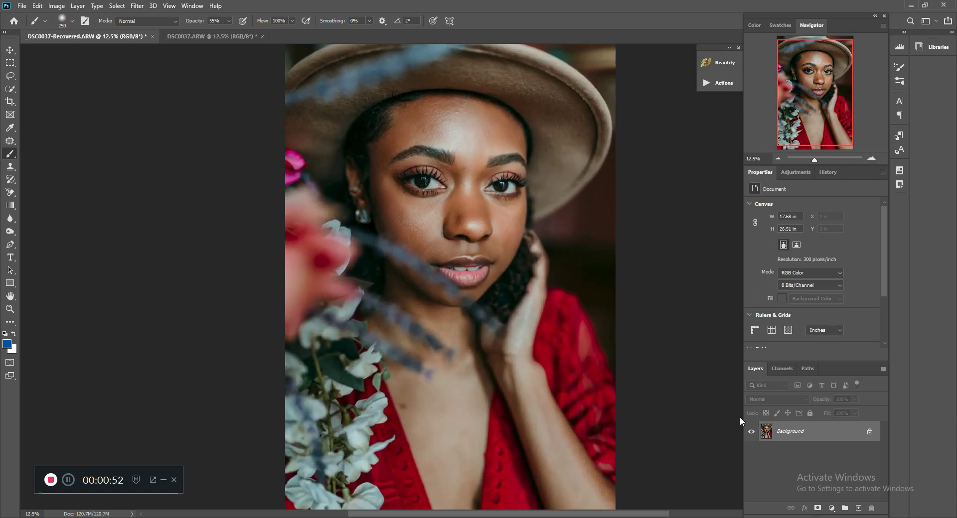
Duplicate the Background layer twice and select the topmost copy
drag(816, 437, 858, 507)
drag(848, 453, 858, 507)
click(825, 439)
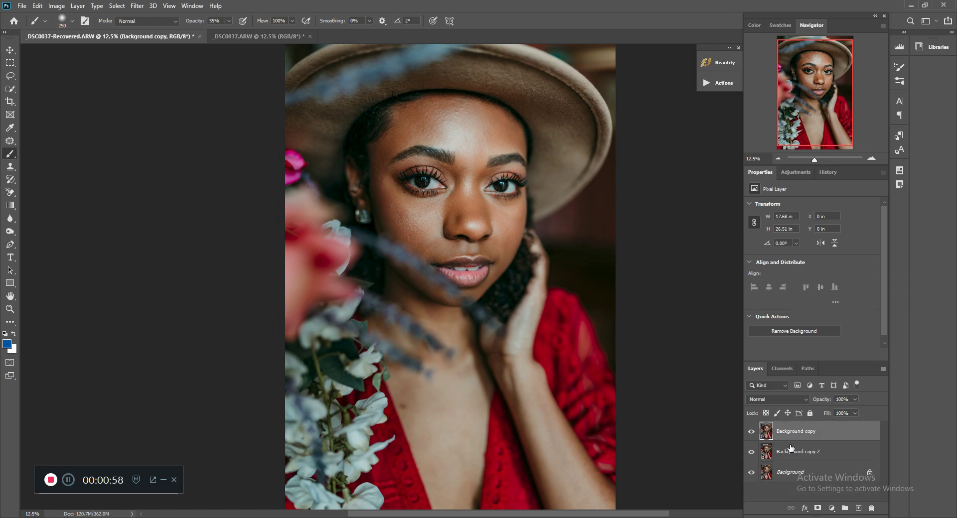
Hide the Background copy layer and apply a Gaussian Blur with a 20.8-pixel radius to Background copy 2
click(751, 433)
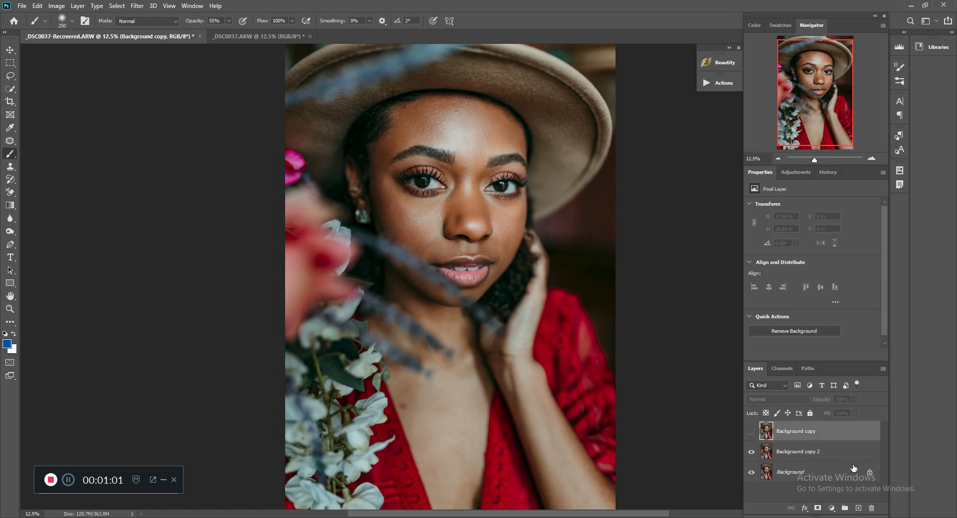
click(794, 454)
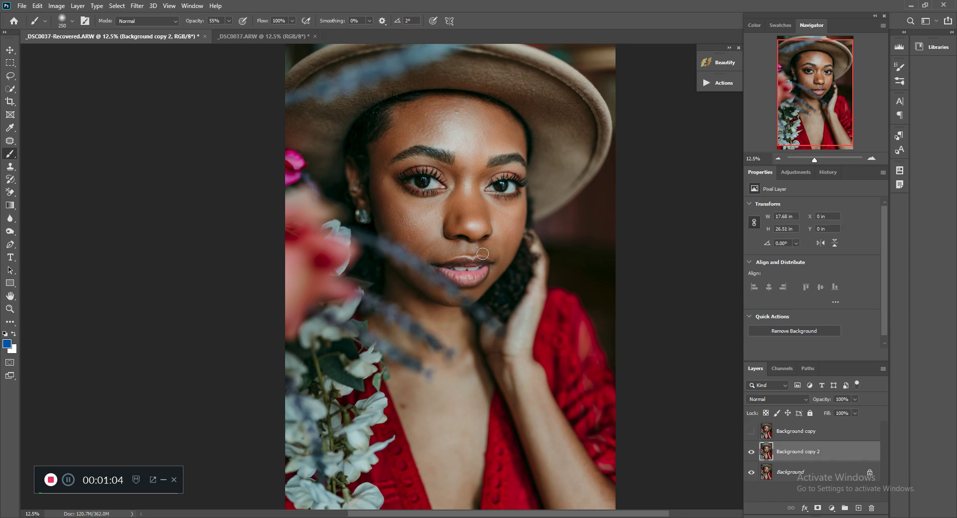
click(138, 7)
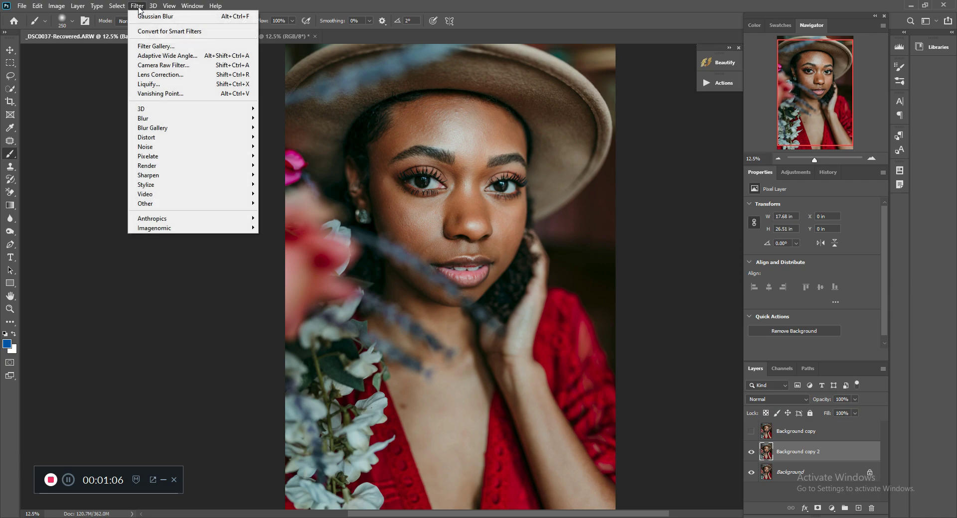
mouse_move(201, 120)
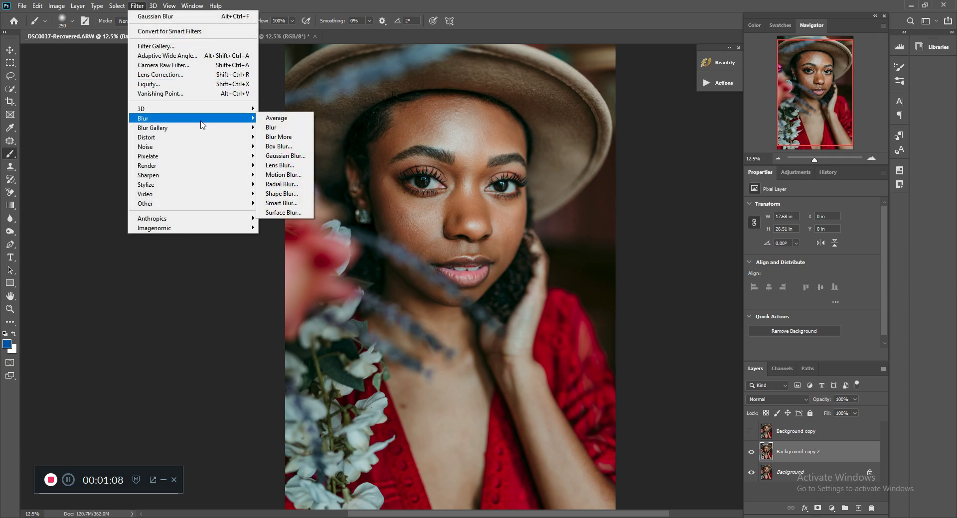
click(286, 156)
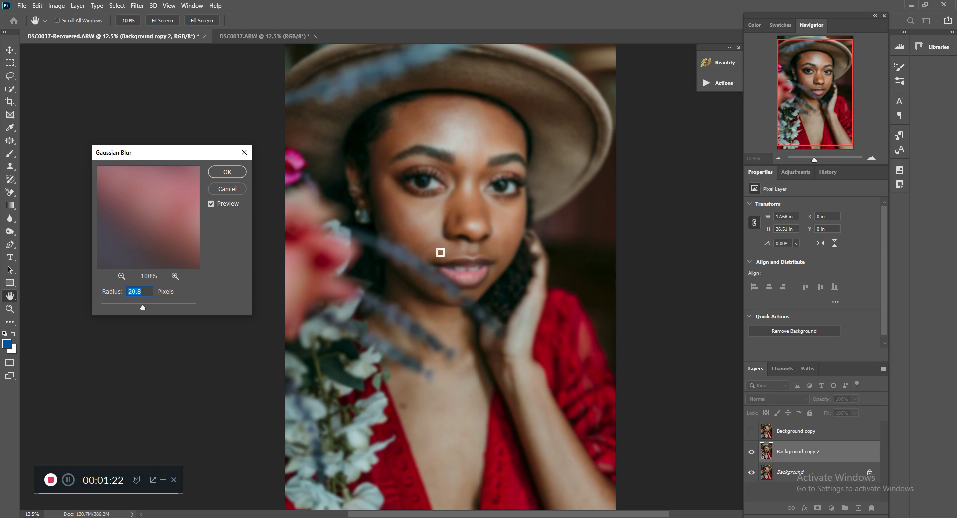
click(392, 224)
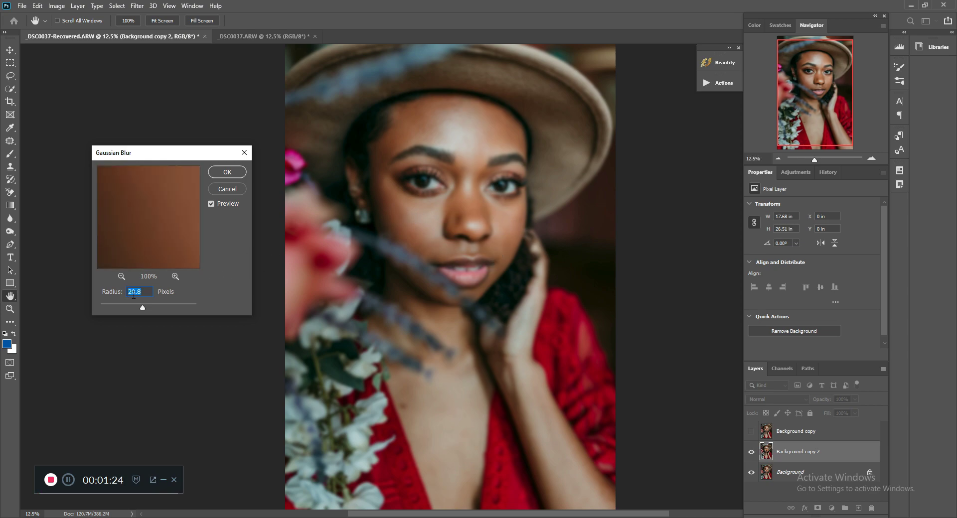
click(227, 172)
key(b)
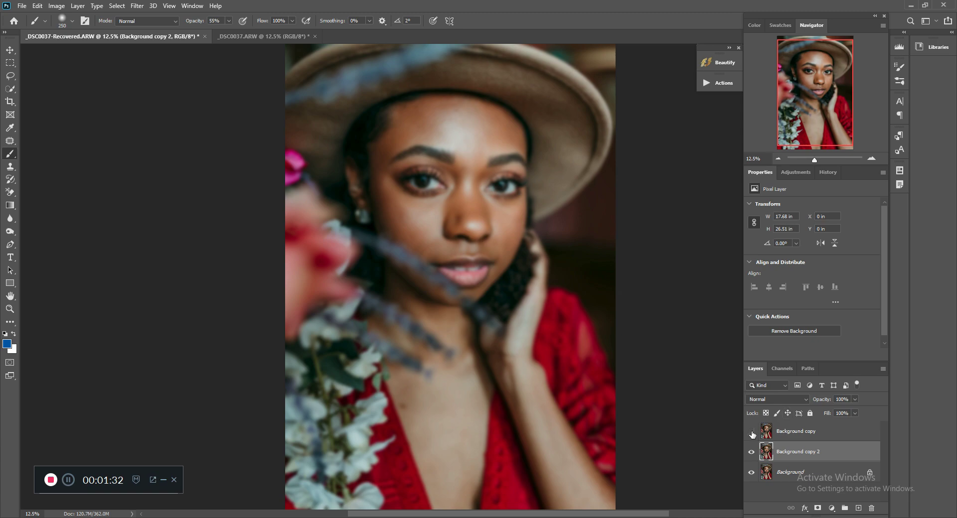
Show Background copy and use Apply Image on it with layer Background copy 2, Subtract blending, scale 2 and offset 128
click(752, 433)
click(798, 433)
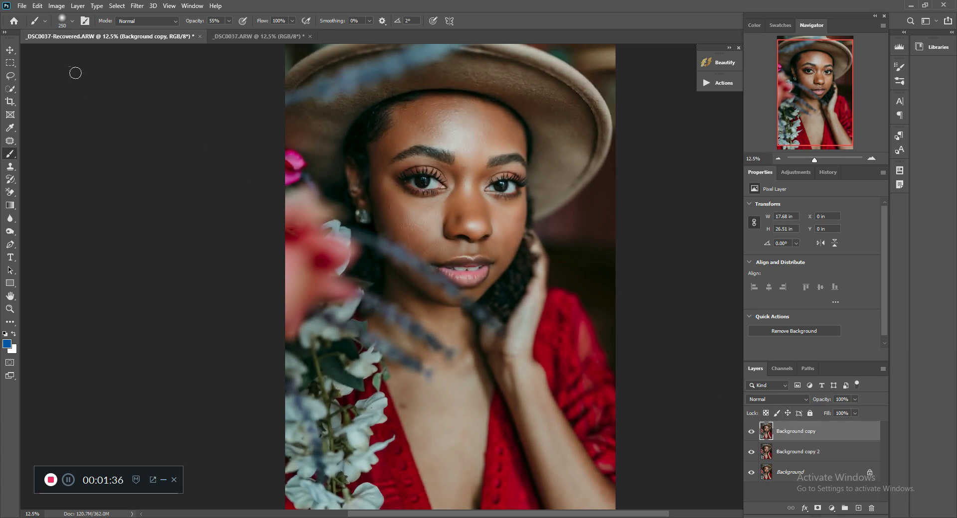
click(56, 6)
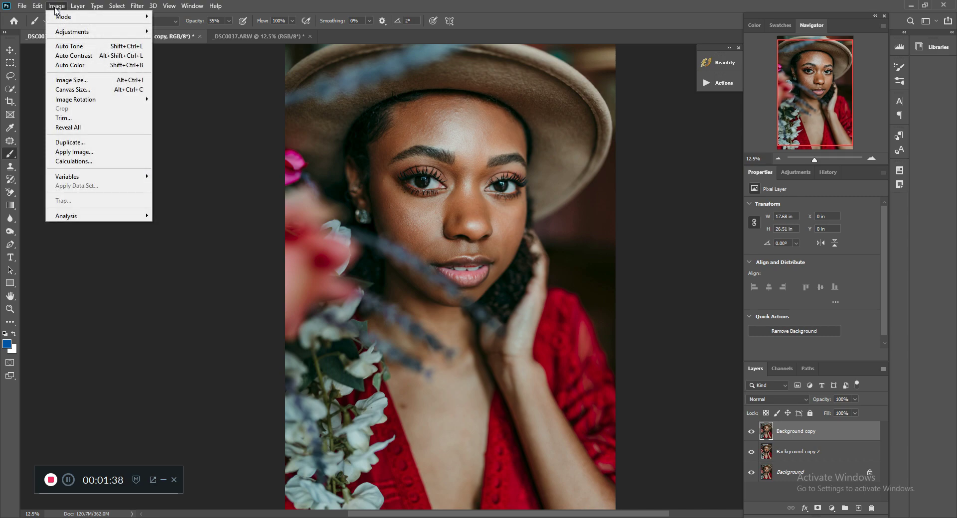
click(94, 152)
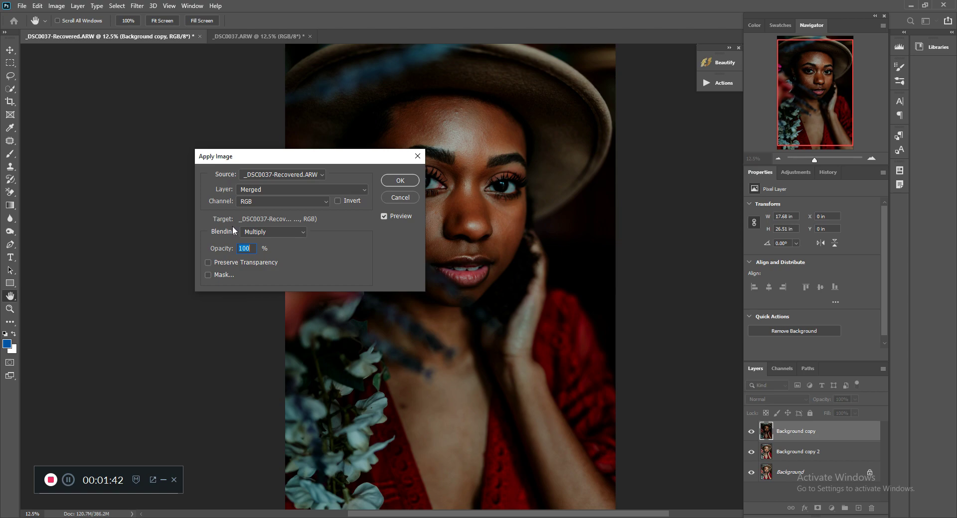
click(364, 192)
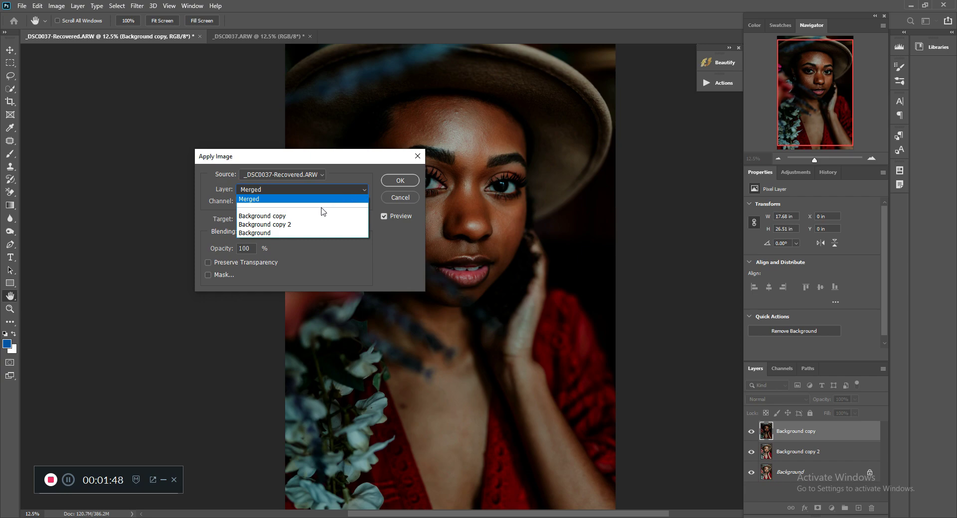
click(292, 225)
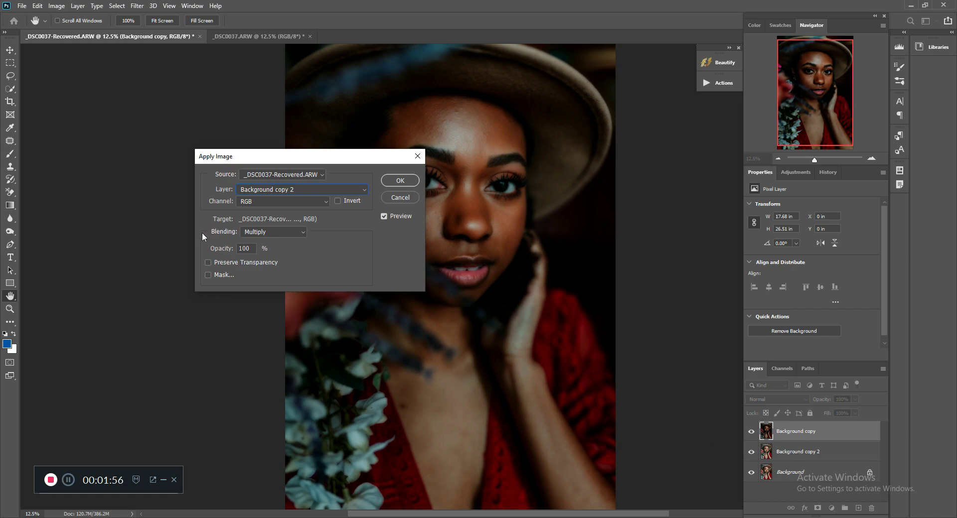
click(303, 233)
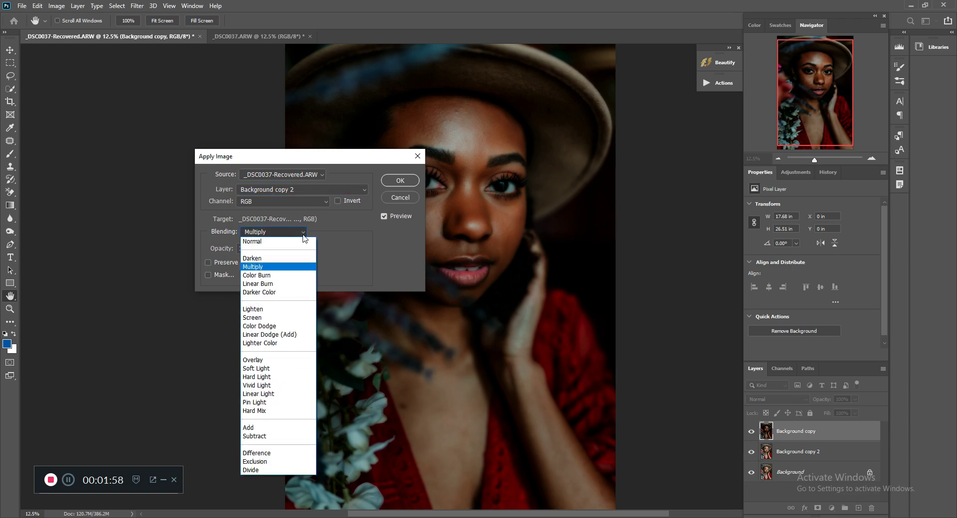
click(273, 439)
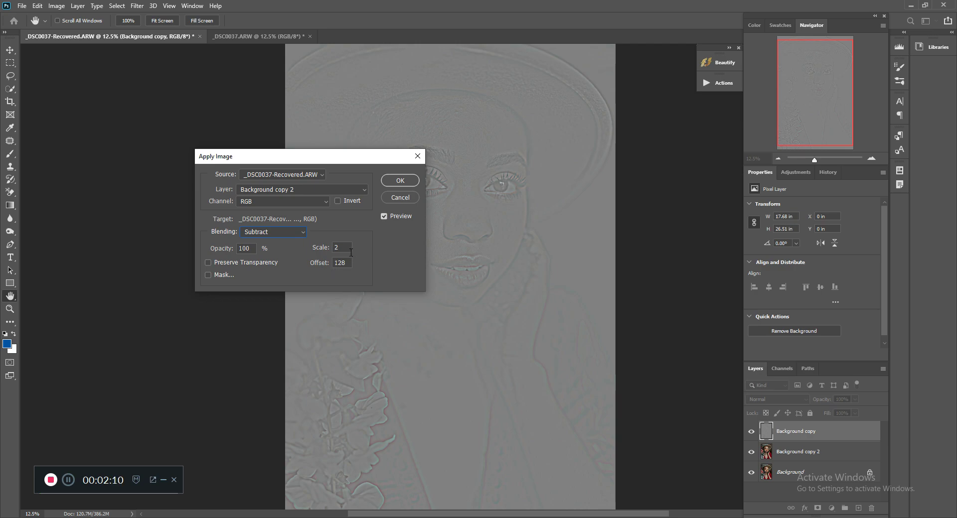
click(410, 182)
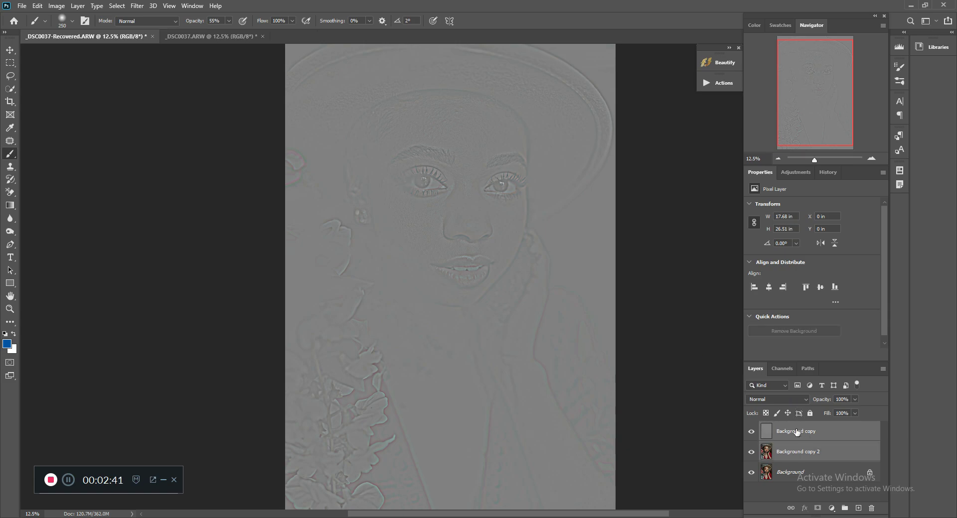
Set the blend mode of the grey Background copy layer to Linear Light
click(796, 432)
click(781, 400)
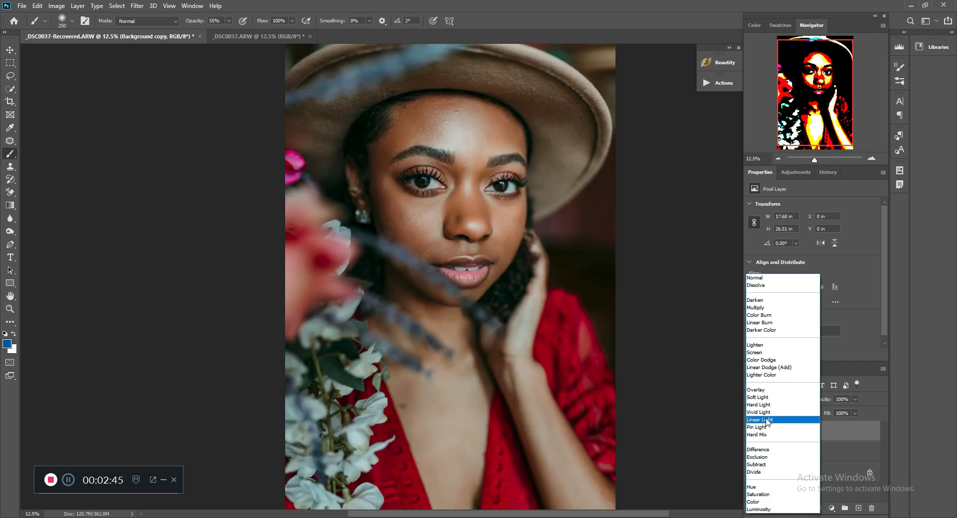
click(768, 420)
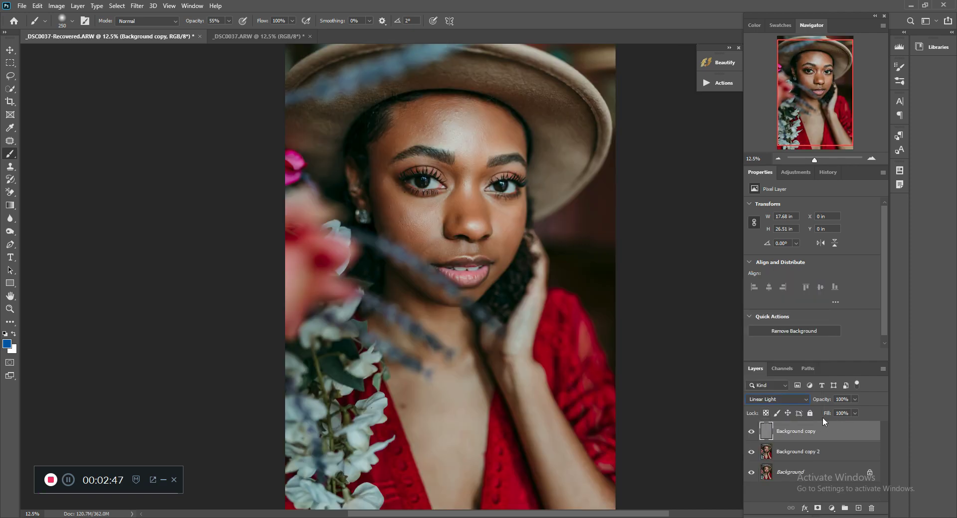
Group Background copy and Background copy 2, and name the group Frequency Separation
shift+click(803, 453)
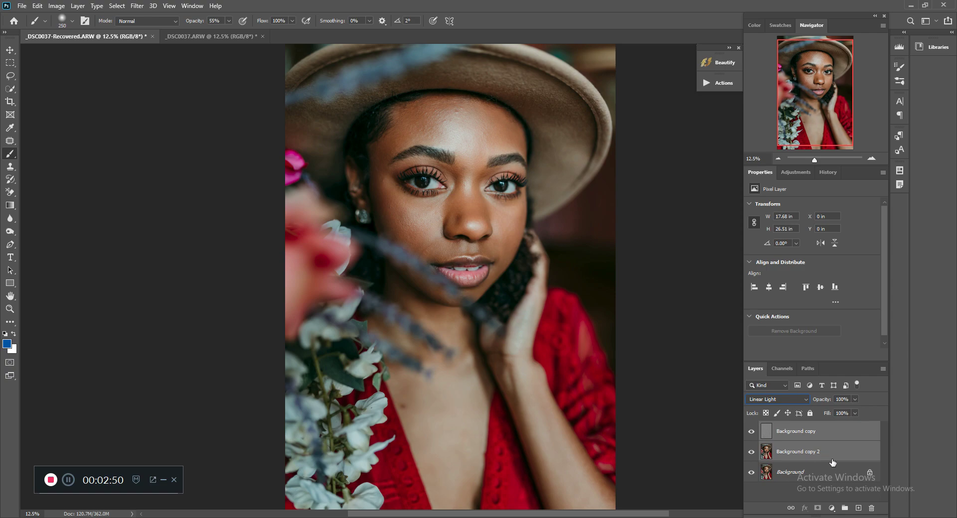
click(845, 508)
double_click(791, 428)
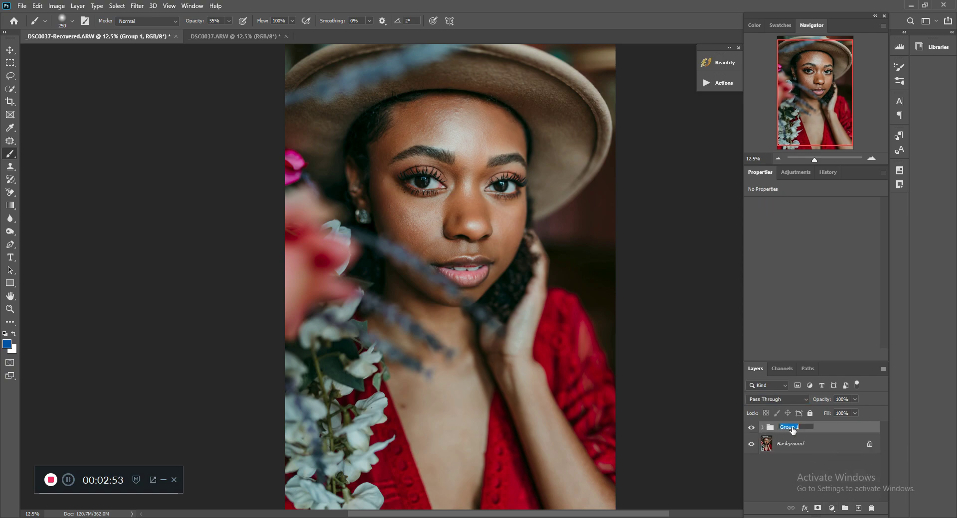
key(BackSpace)
text(Frequency Separation)
click(670, 369)
click(485, 203)
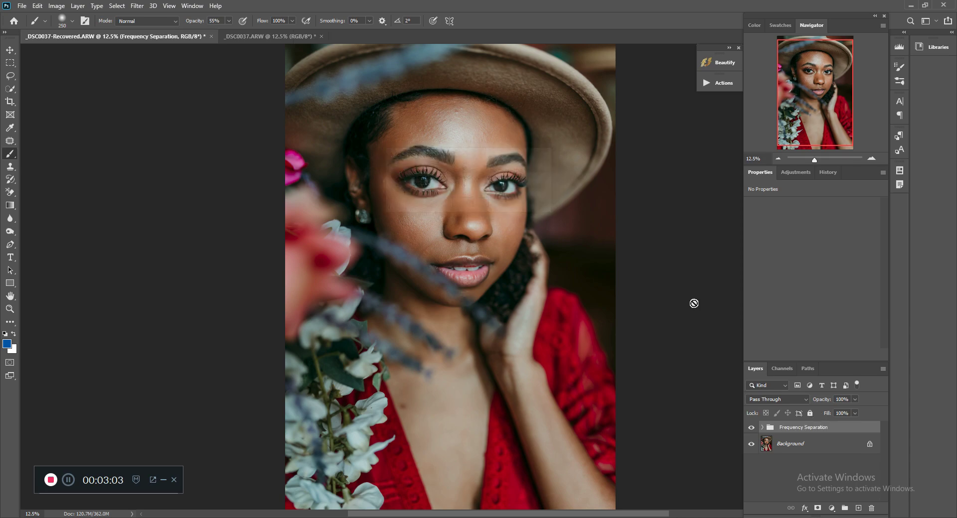
Expand the Frequency Separation group and rename Background copy as Texture and Background copy 2 as Color
click(762, 428)
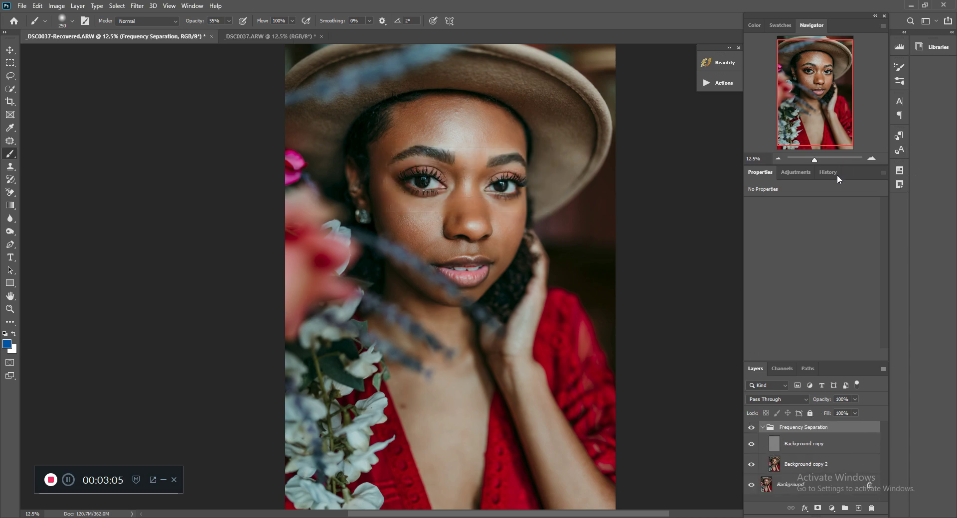
scroll(827, 406, down, 1)
click(811, 447)
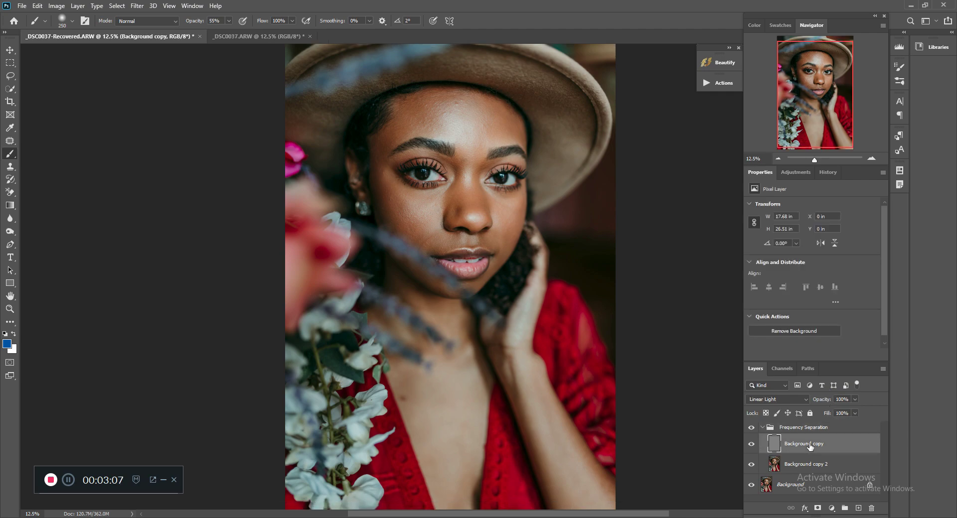
double_click(807, 444)
text(Texture)
double_click(808, 464)
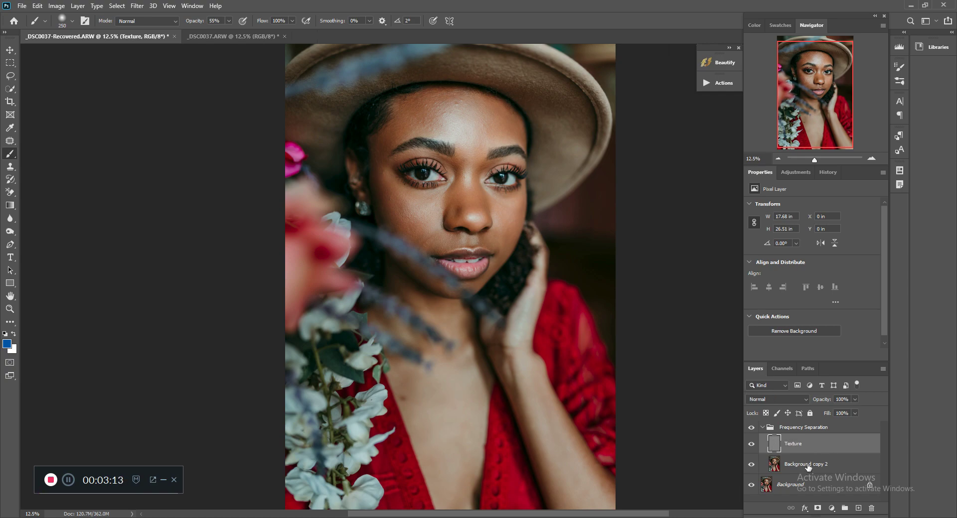
key(BackSpace)
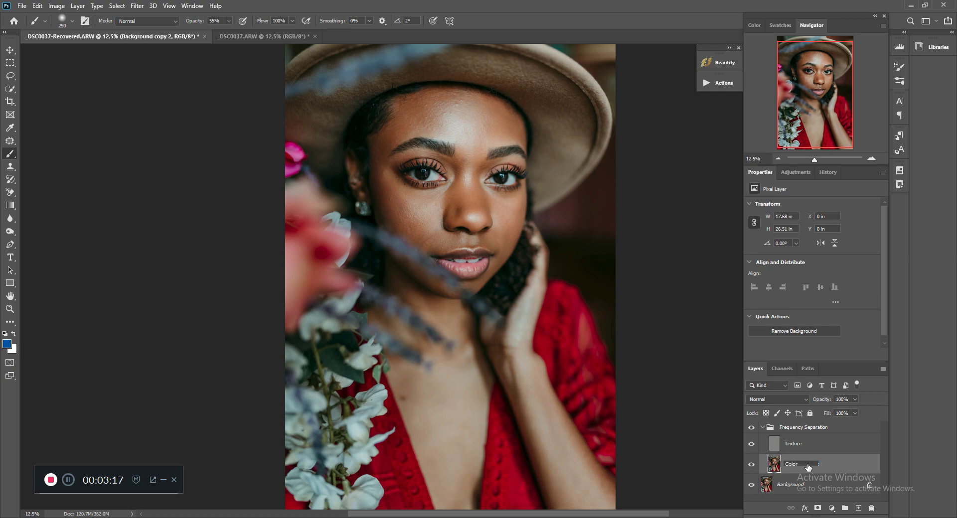
key(Return)
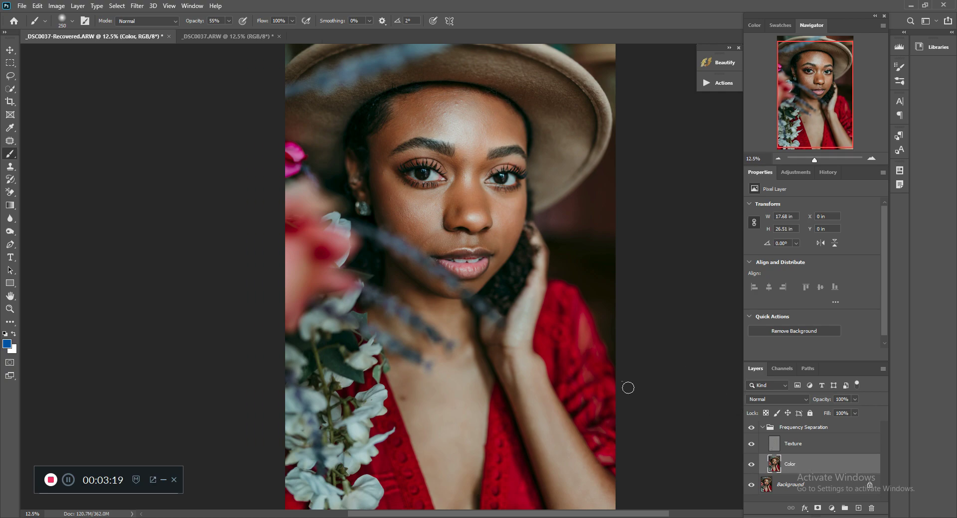
Examine the skin on the face up close, alternating between the Texture and Color layers
click(796, 446)
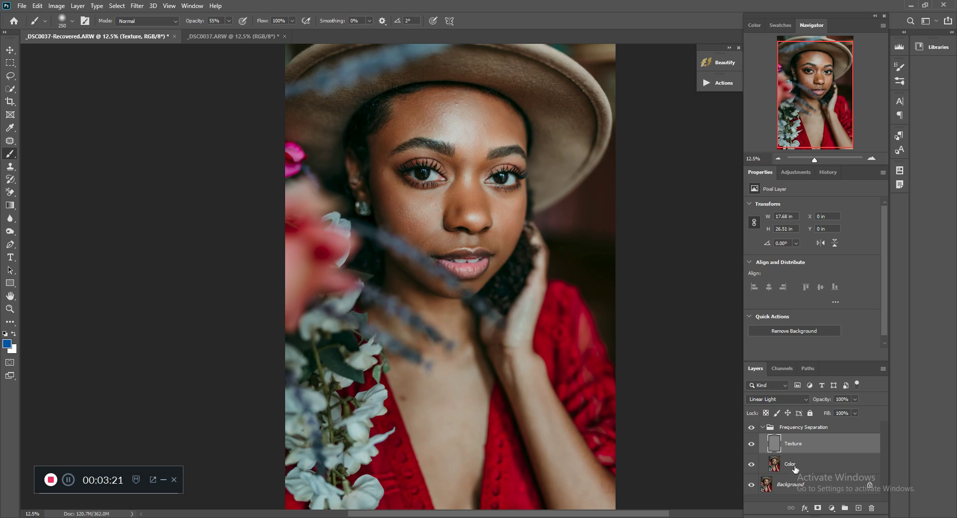
click(795, 468)
click(790, 444)
click(871, 158)
click(871, 158)
click(871, 158)
drag(824, 97, 824, 70)
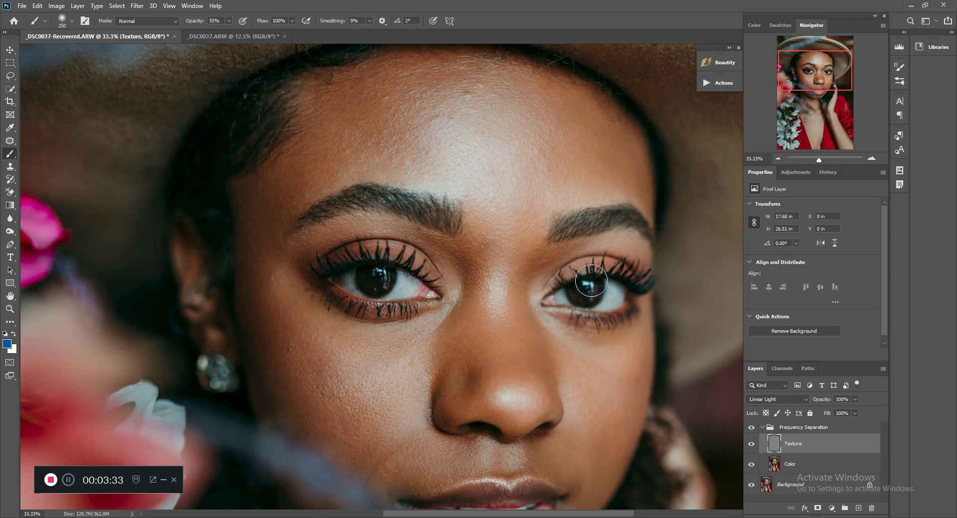
click(777, 466)
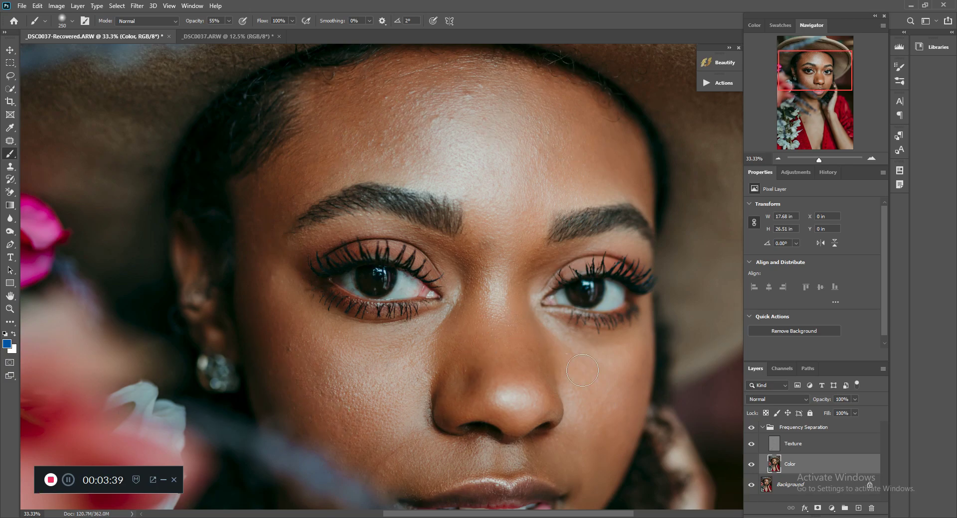
click(781, 447)
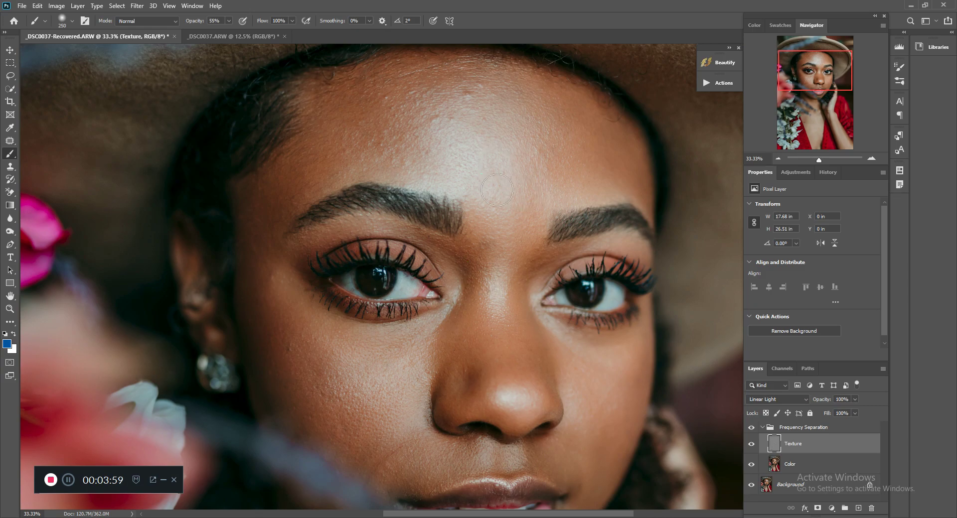
scroll(497, 190, down, 5)
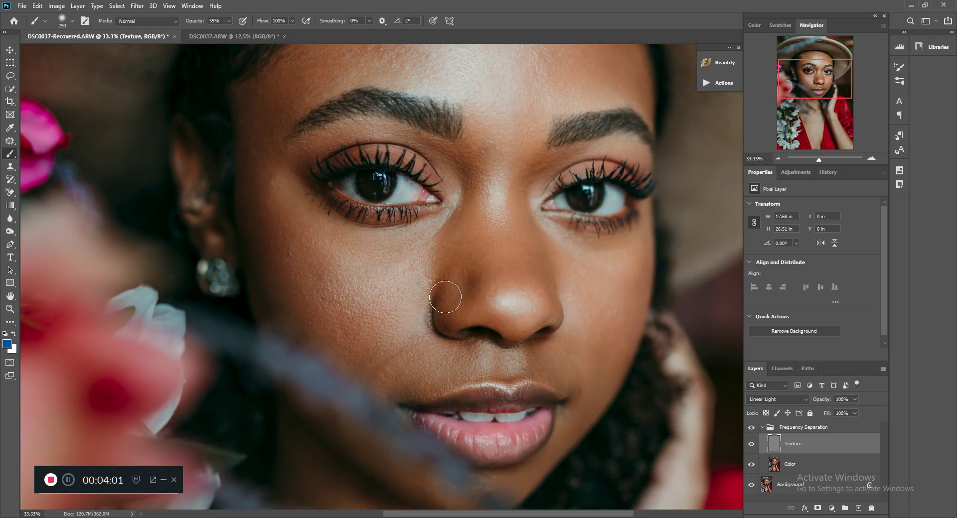
scroll(488, 272, up, 4)
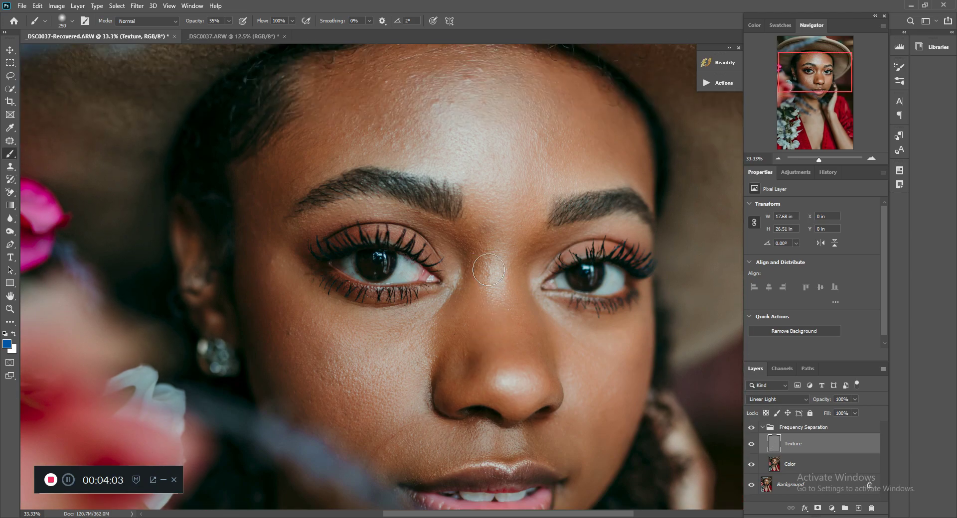
Choose the Clone Stamp tool for the Texture layer and set its opacity to 35%
scroll(488, 270, up, 2)
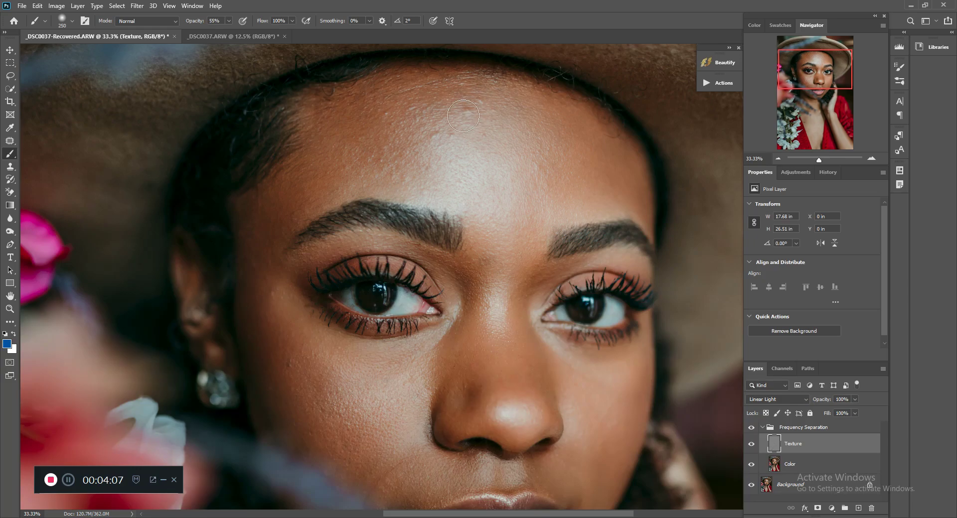
scroll(497, 211, down, 1)
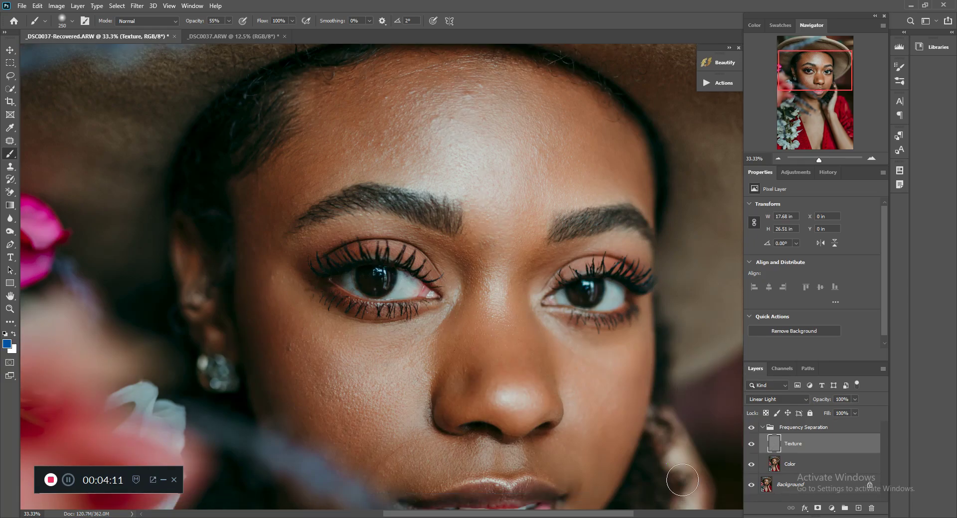
click(13, 172)
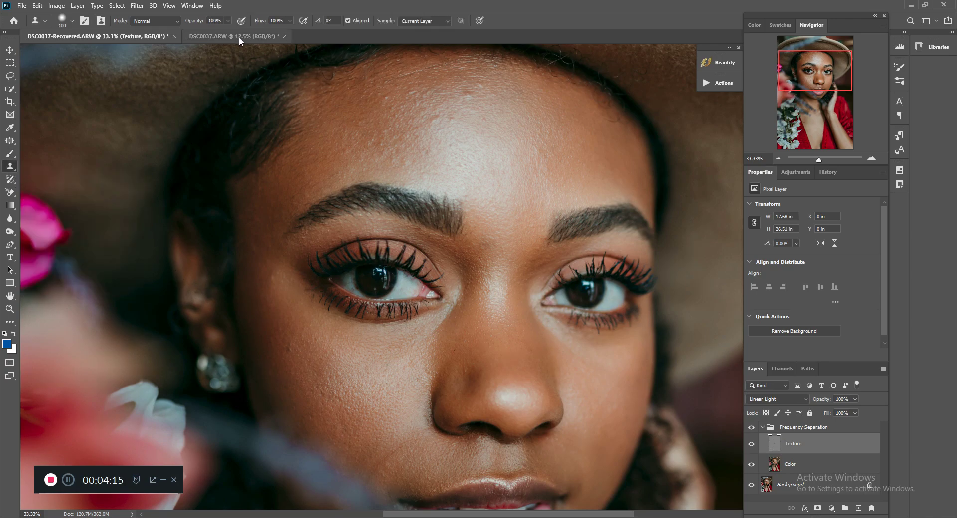
click(229, 21)
click(875, 157)
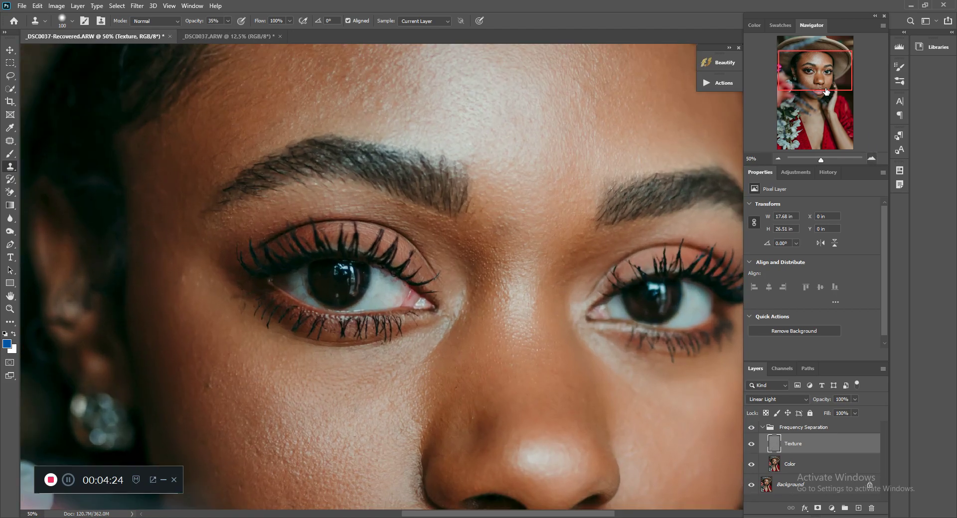
click(778, 159)
drag(807, 84, 811, 70)
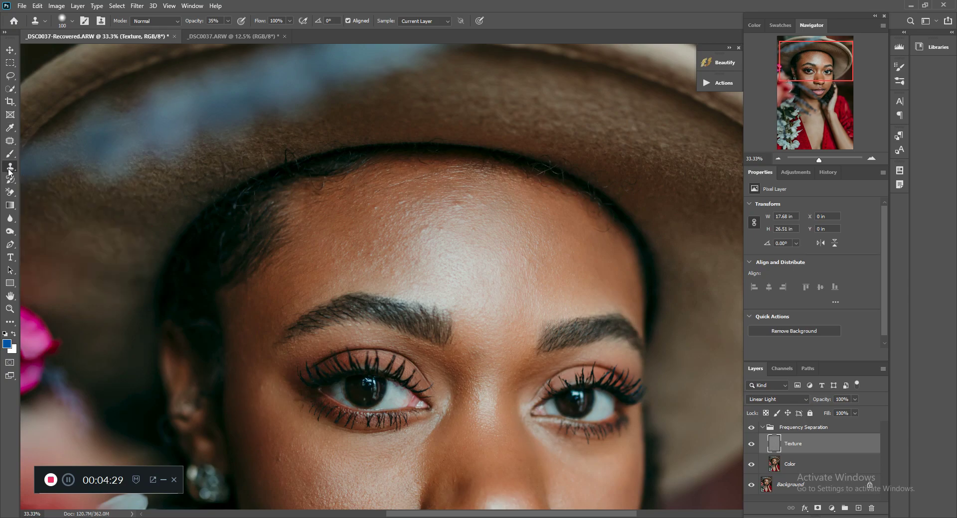
Clone smooth skin texture over the blemishes on the central and upper forehead on the Texture layer
alt+click(495, 235)
mouse_move(477, 226)
mouse_down()
mouse_move(459, 210)
mouse_move(470, 199)
mouse_up()
mouse_move(442, 236)
mouse_down()
mouse_move(441, 226)
mouse_move(455, 271)
mouse_move(428, 257)
mouse_up()
alt+click(483, 225)
mouse_move(408, 215)
mouse_down()
mouse_move(404, 203)
mouse_move(463, 196)
mouse_move(480, 206)
mouse_up()
alt+click(483, 249)
alt+click(490, 236)
Clone clean texture over the rough skin on both sides of the forehead above the eyebrows
alt+click(434, 268)
alt+click(444, 269)
mouse_move(380, 266)
mouse_down()
mouse_move(363, 248)
mouse_move(375, 244)
mouse_move(384, 216)
mouse_up()
alt+click(500, 262)
mouse_move(528, 262)
mouse_down()
mouse_move(527, 235)
mouse_move(547, 231)
mouse_move(561, 232)
mouse_move(563, 244)
mouse_move(584, 242)
mouse_up()
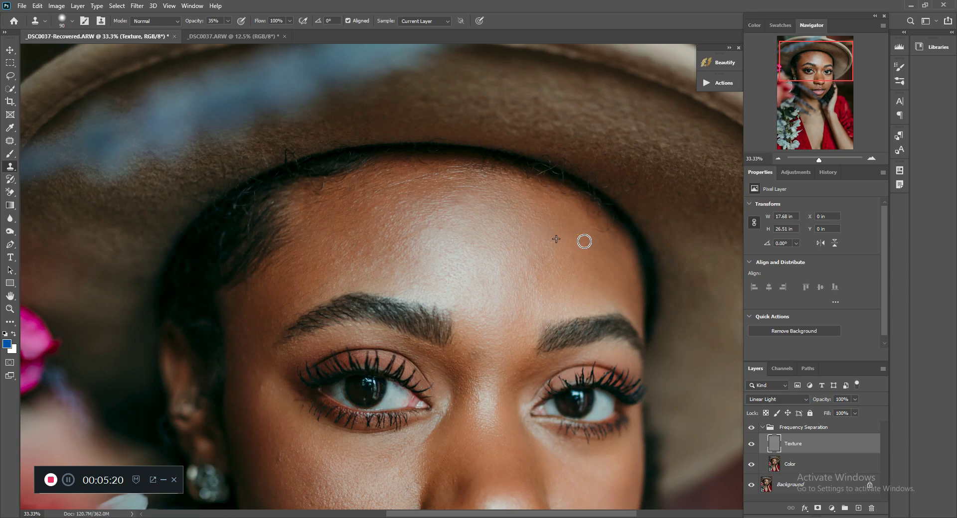
alt+click(428, 282)
mouse_move(369, 272)
mouse_down()
mouse_move(367, 259)
mouse_move(338, 262)
mouse_up()
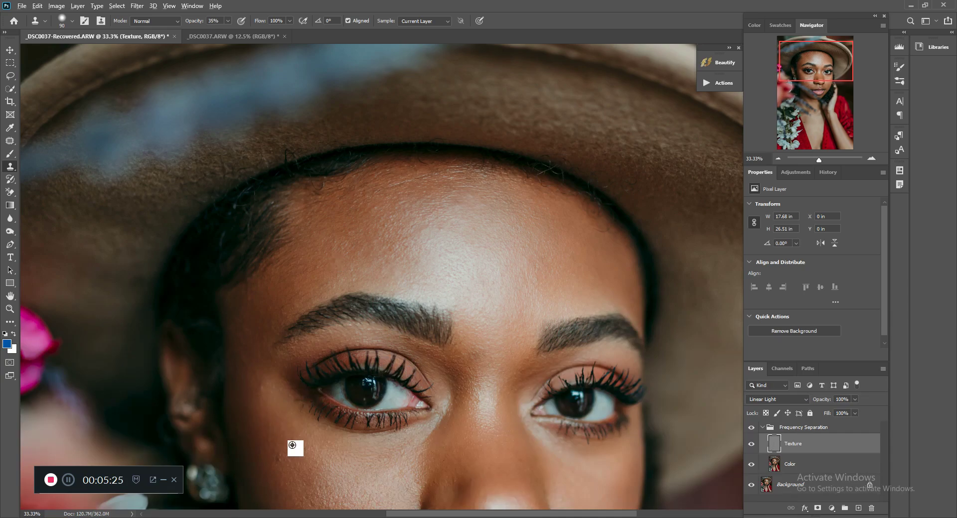
Set the Clone Stamp opacity to 25% and retouch the texture along the nose bridge and between the eyebrows
alt+click(274, 418)
scroll(358, 458, down, 5)
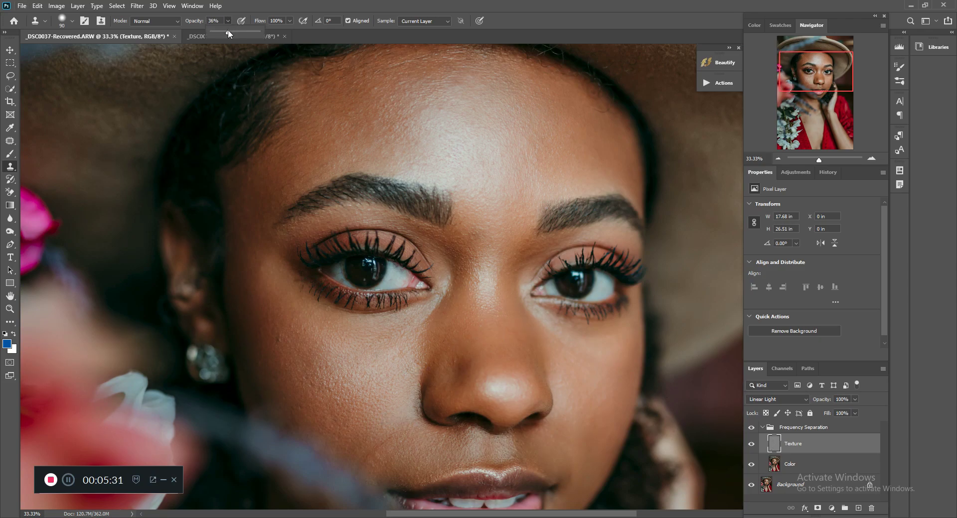
drag(228, 30, 224, 36)
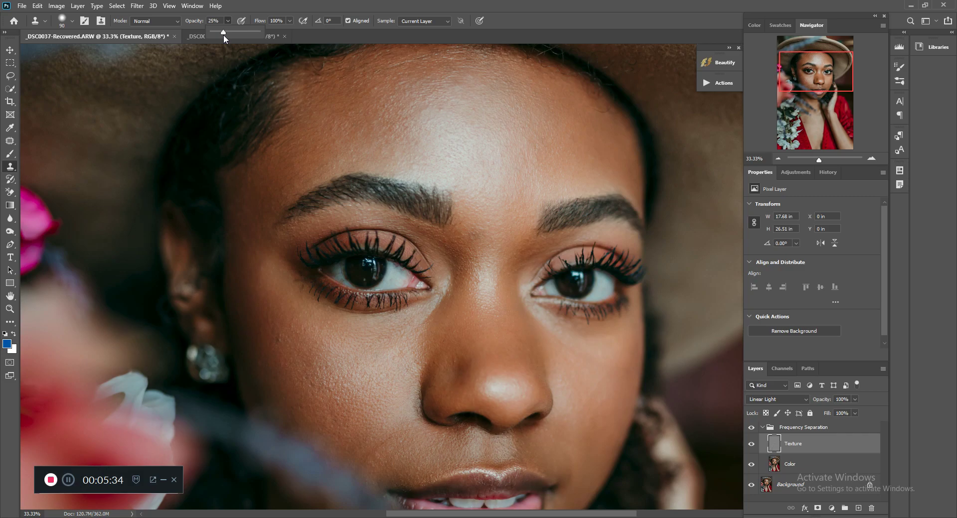
click(498, 339)
mouse_move(493, 317)
mouse_down()
mouse_move(478, 306)
mouse_move(480, 276)
mouse_move(453, 284)
mouse_move(445, 304)
mouse_move(508, 319)
mouse_move(508, 258)
mouse_move(517, 256)
mouse_up()
alt+click(493, 192)
click(478, 236)
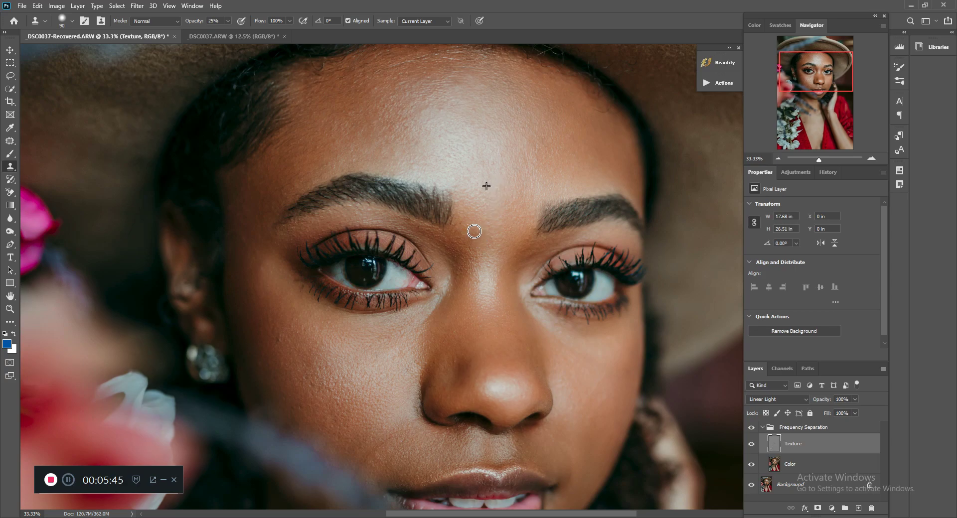
Clone sampled skin texture over the sides of the nose, the inner eye corners and the area between the brows
mouse_move(474, 231)
mouse_down()
mouse_move(470, 211)
mouse_move(518, 221)
mouse_move(492, 242)
mouse_up()
alt+click(490, 342)
mouse_move(477, 330)
mouse_down()
mouse_move(470, 321)
mouse_move(477, 328)
mouse_move(457, 337)
mouse_move(453, 368)
mouse_up()
alt+click(494, 328)
mouse_move(459, 272)
mouse_down()
mouse_move(465, 259)
mouse_move(448, 244)
mouse_move(449, 284)
mouse_up()
alt+click(492, 275)
mouse_move(511, 261)
mouse_down()
mouse_move(521, 250)
mouse_move(538, 256)
mouse_move(528, 259)
mouse_up()
mouse_move(472, 238)
mouse_down()
mouse_move(465, 242)
mouse_move(467, 220)
mouse_up()
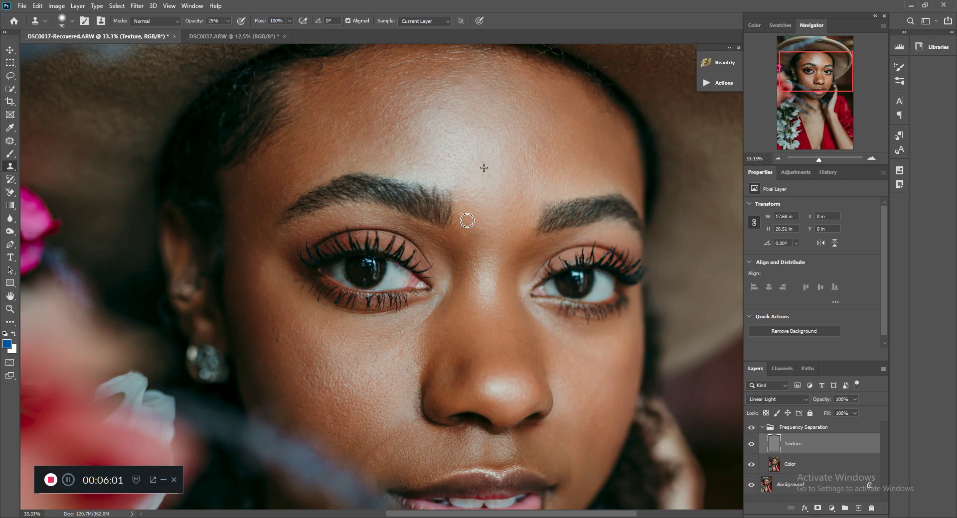
Clone sampled texture over the image-left cheek, under the eye and up along the side of the nose
alt+click(482, 344)
mouse_move(454, 361)
mouse_down()
mouse_move(445, 336)
mouse_move(434, 343)
mouse_move(422, 333)
mouse_move(444, 303)
mouse_move(440, 328)
mouse_move(404, 373)
mouse_up()
alt+click(402, 358)
mouse_move(403, 332)
mouse_down()
mouse_move(413, 318)
mouse_move(343, 321)
mouse_move(300, 307)
mouse_up()
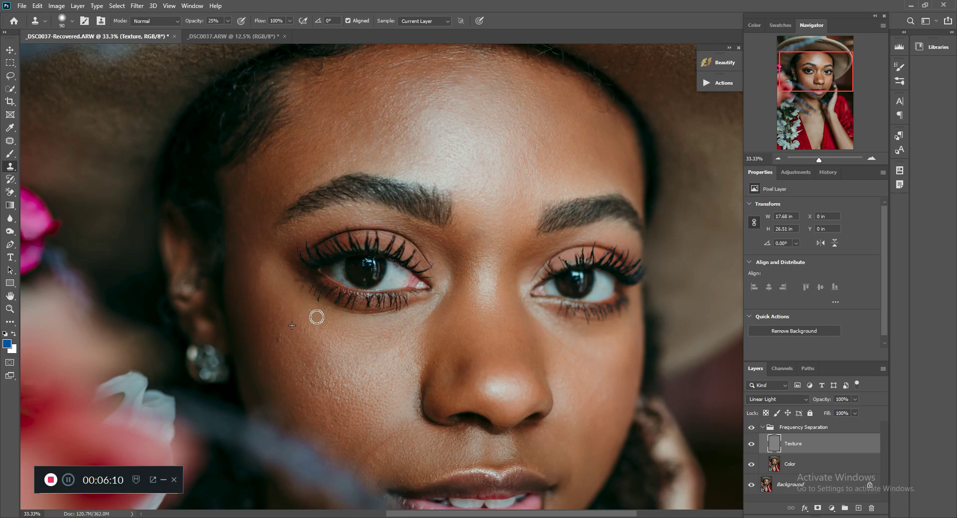
alt+click(406, 351)
mouse_move(418, 331)
mouse_down()
mouse_move(423, 312)
mouse_move(453, 289)
mouse_up()
Smooth the texture at the inner corners of both eyes with samples from the brow gap and nose bridge
alt+click(492, 228)
mouse_move(455, 257)
mouse_down()
mouse_move(436, 243)
mouse_move(457, 254)
mouse_move(478, 235)
mouse_move(493, 255)
mouse_move(418, 230)
mouse_up()
alt+click(491, 289)
alt+click(498, 278)
drag(508, 268, 532, 248)
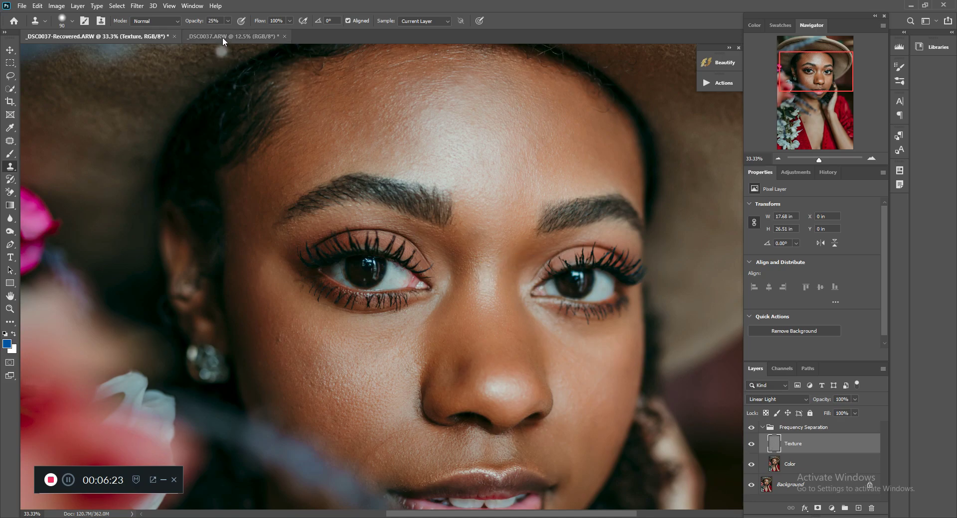
Set the Clone Stamp opacity to 30% and retouch the texture on the upper and image-left forehead
click(227, 21)
drag(228, 32, 229, 35)
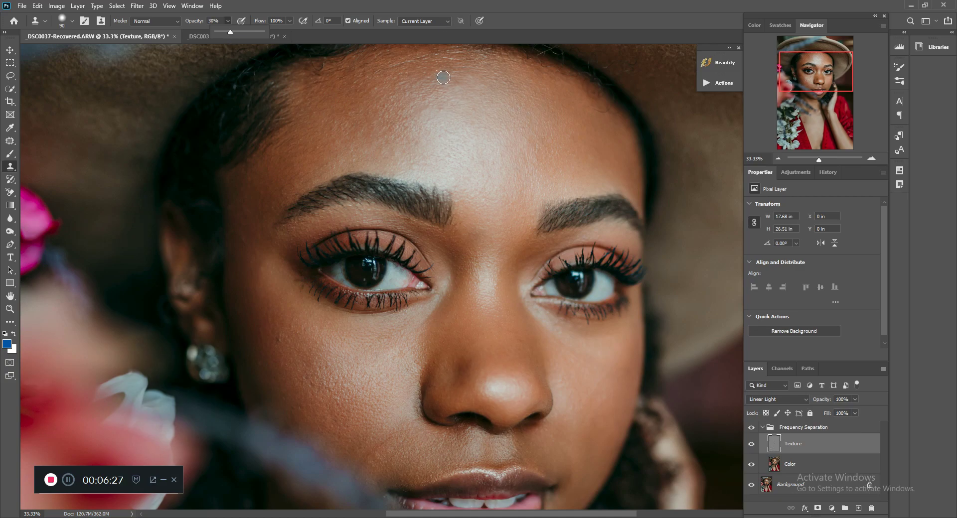
alt+click(488, 146)
drag(475, 113, 457, 86)
alt+click(465, 98)
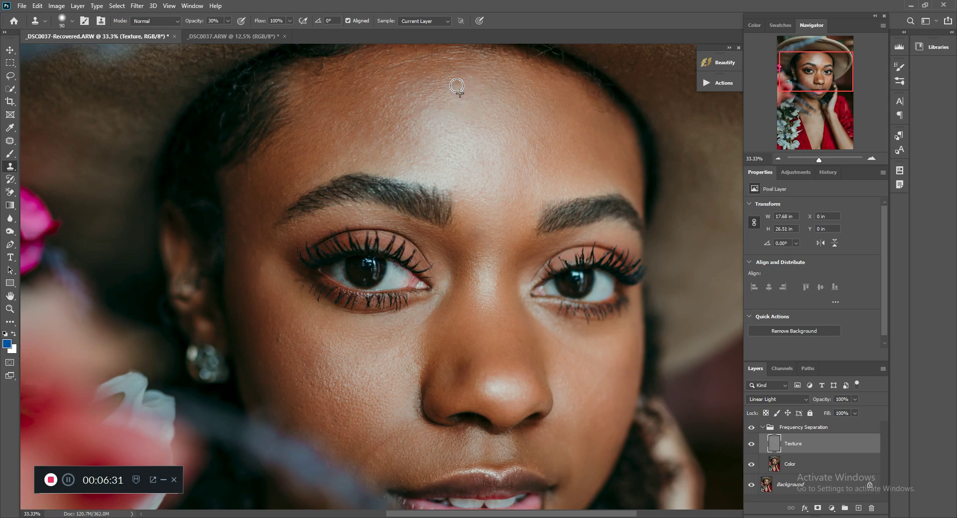
alt+click(481, 177)
drag(450, 145, 368, 129)
alt+click(433, 153)
alt+click(296, 162)
Clone clean texture over the cheek beside the image-left nostril and the skin just below the nose
scroll(383, 391, down, 2)
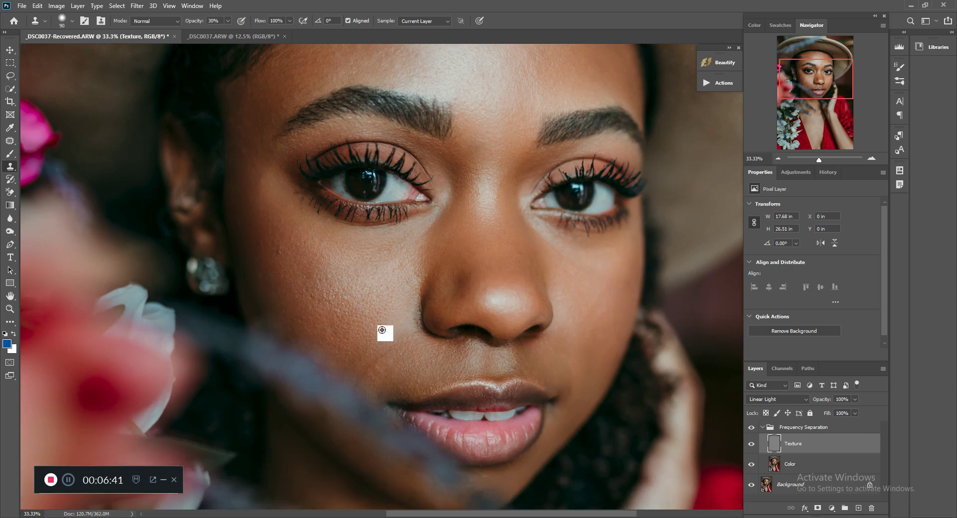
alt+click(387, 334)
mouse_move(392, 349)
mouse_down()
mouse_move(367, 371)
mouse_move(405, 345)
mouse_up()
alt+click(400, 311)
mouse_move(414, 299)
mouse_down()
mouse_move(415, 333)
mouse_move(466, 341)
mouse_up()
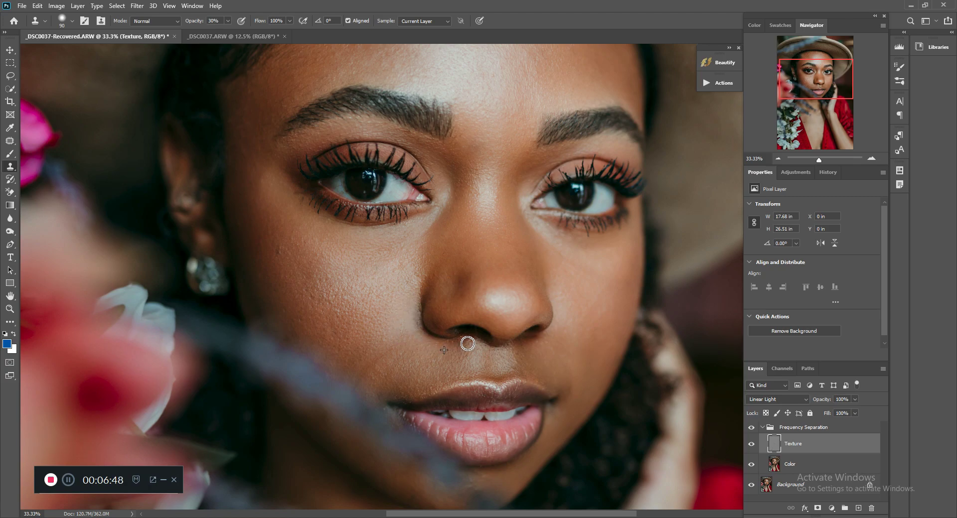
Retouch the texture on the tip of the nose and down the adjoining edge of the image-left cheek
alt+click(502, 274)
mouse_move(507, 293)
mouse_down()
mouse_move(524, 296)
mouse_move(498, 308)
mouse_move(483, 285)
mouse_up()
alt+click(509, 289)
alt+click(478, 277)
alt+click(400, 268)
drag(413, 258, 417, 331)
Clone sampled skin texture over the chin below the lips and the lower image-left cheek
scroll(474, 335, down, 4)
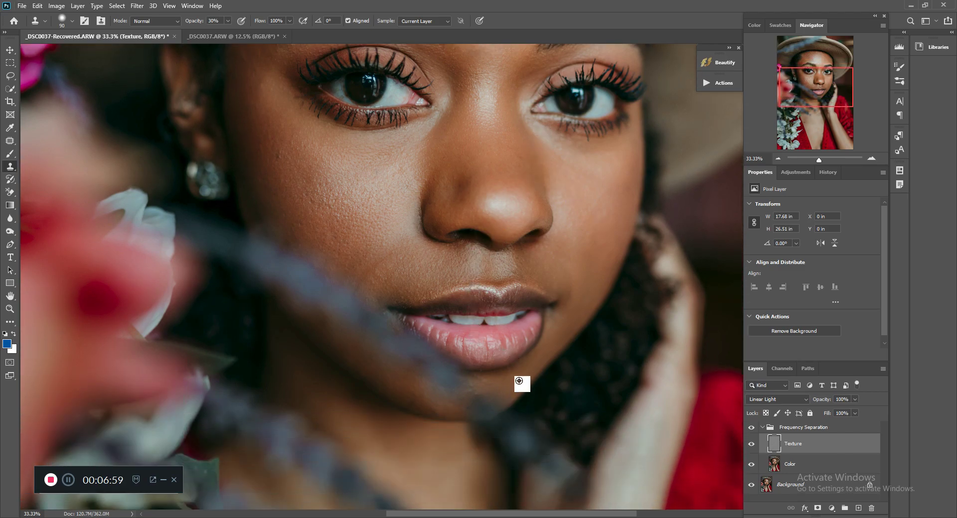
alt+click(515, 382)
drag(492, 384, 488, 383)
alt+click(376, 239)
mouse_move(387, 255)
mouse_down()
mouse_move(361, 278)
mouse_move(381, 254)
mouse_move(401, 248)
mouse_up()
Clone clean texture over the forehead above the image-left eyebrow while viewing the whole face
key(alt)
click(779, 158)
click(779, 159)
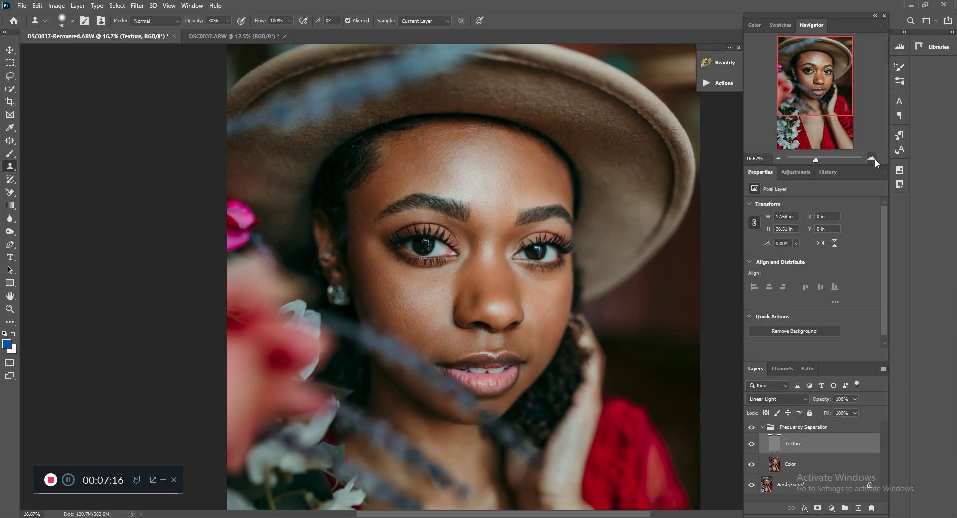
click(872, 159)
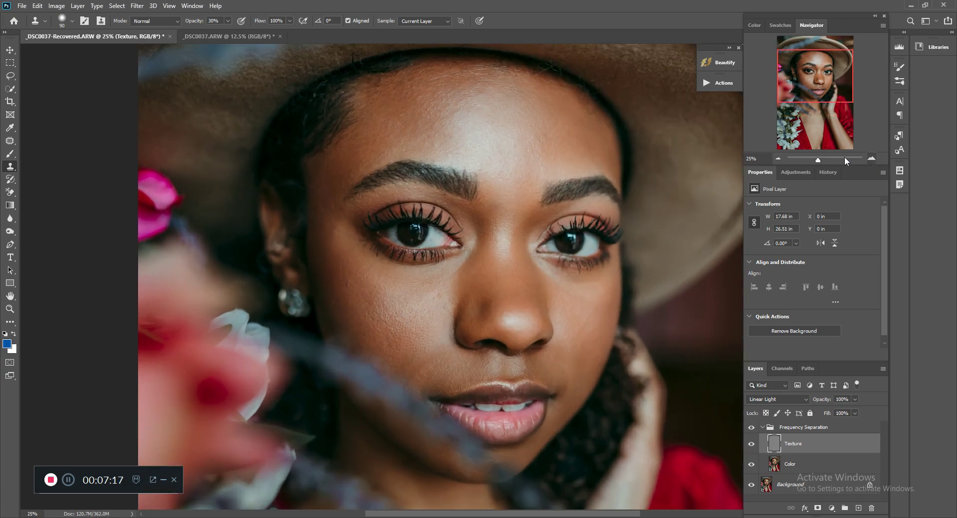
scroll(466, 154, up, 1)
alt+click(461, 166)
drag(443, 147, 425, 138)
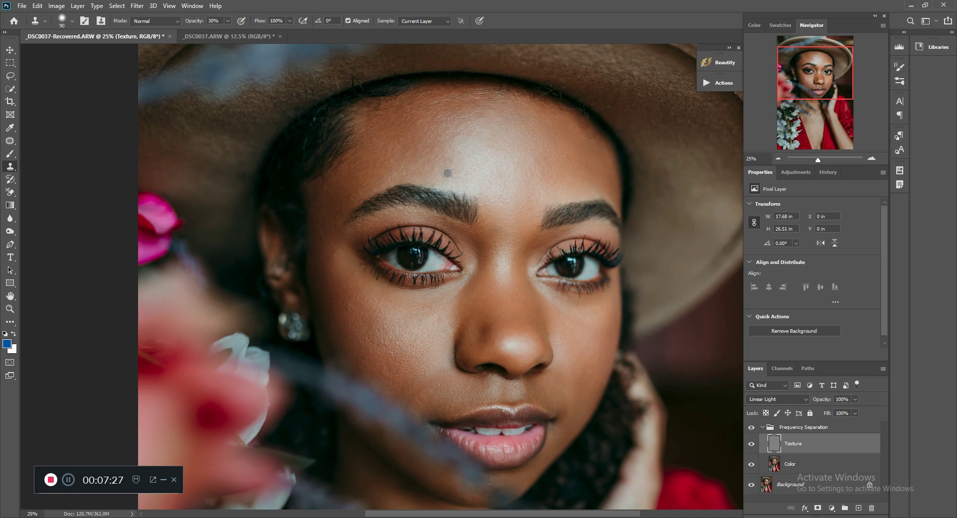
Compare the portrait with the Texture layer hidden and shown, and inspect the retouched skin up close and at full view
click(777, 157)
click(777, 157)
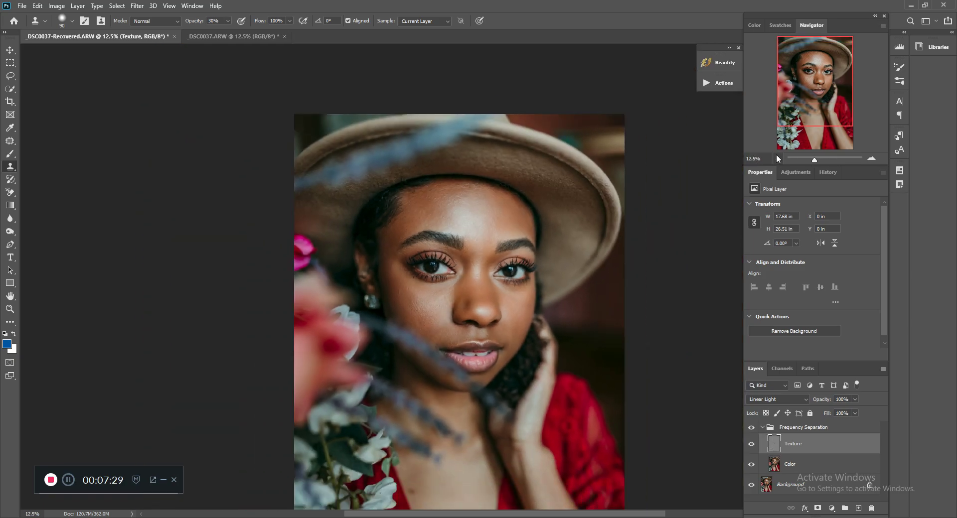
click(777, 157)
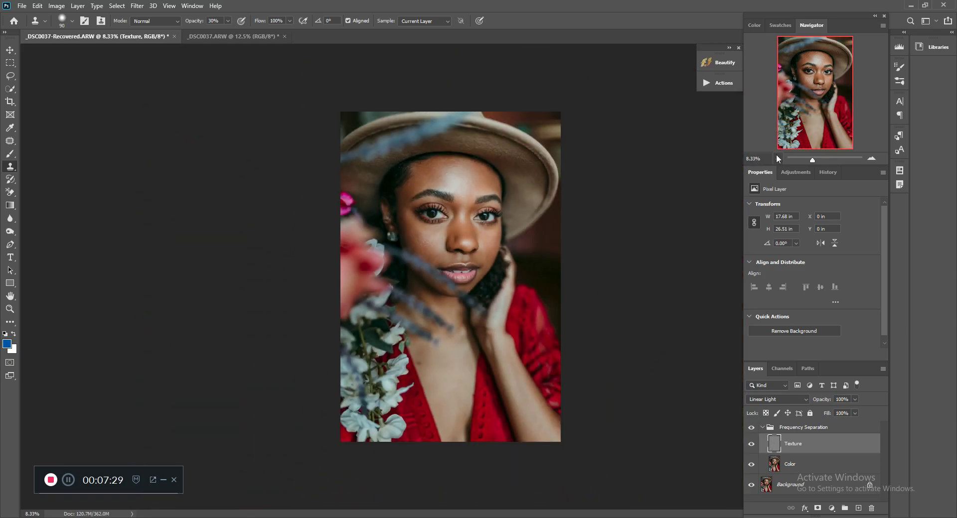
click(872, 158)
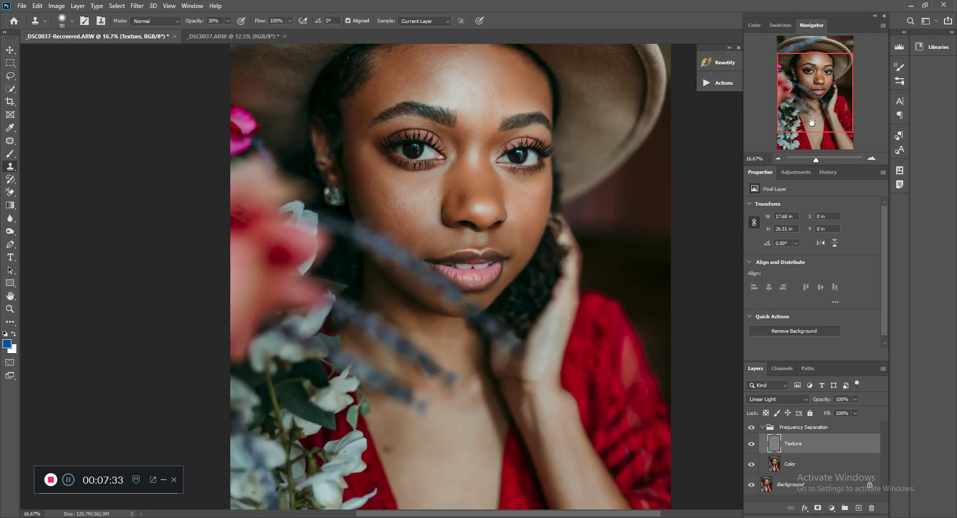
drag(811, 122, 813, 111)
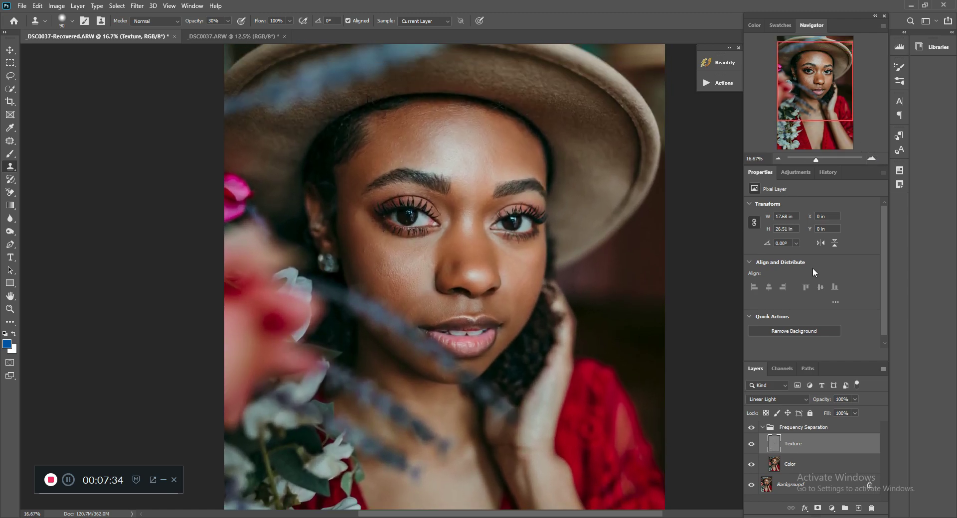
click(752, 445)
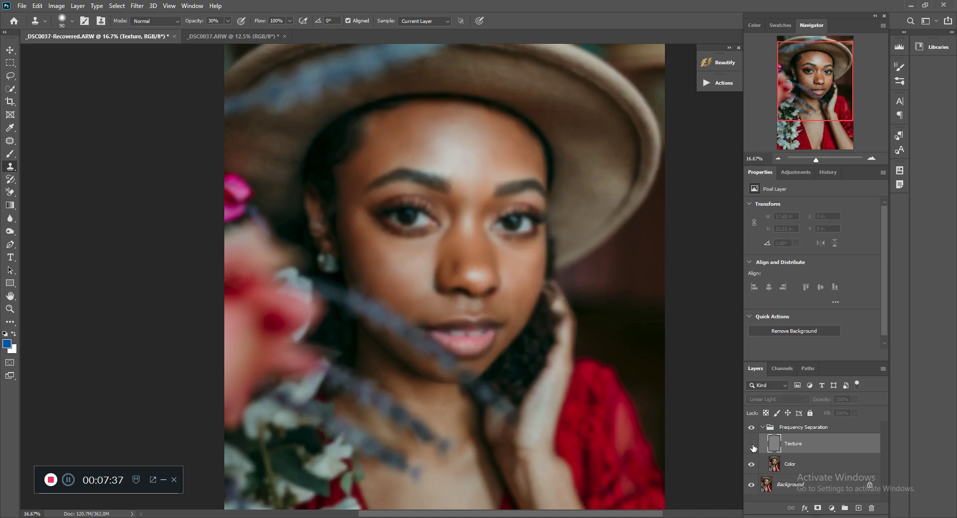
click(751, 444)
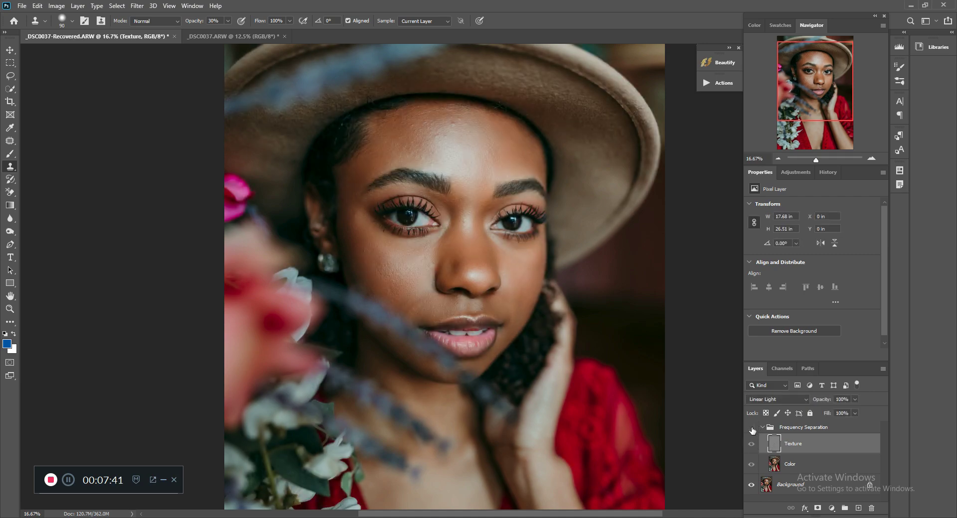
click(871, 158)
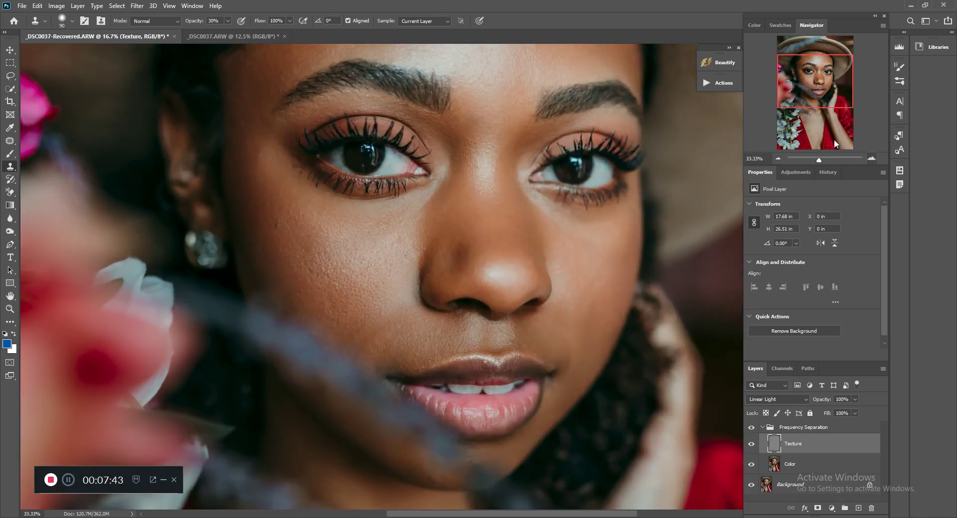
drag(827, 77, 827, 67)
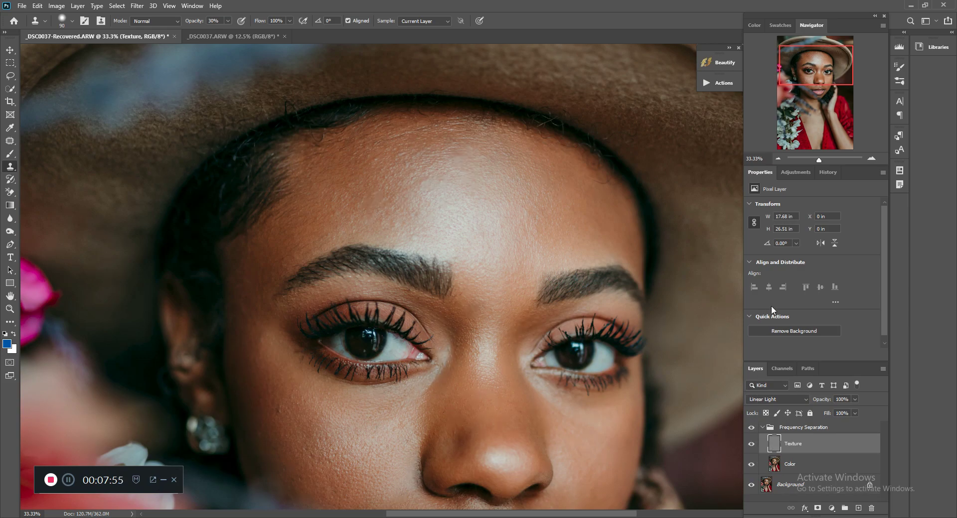
click(778, 158)
click(779, 159)
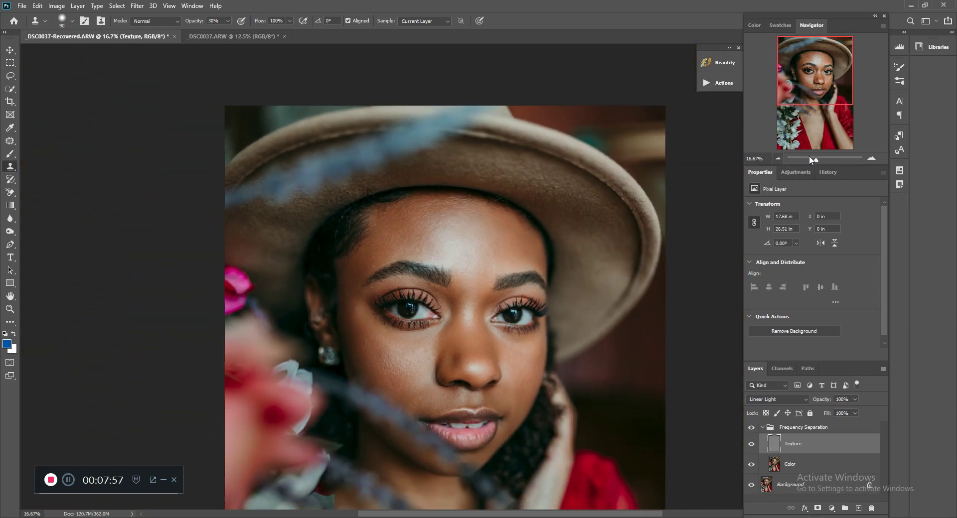
Clone sampled texture over the lower nose and image-right nostril, and over the image-left cheek beside the nose
click(872, 158)
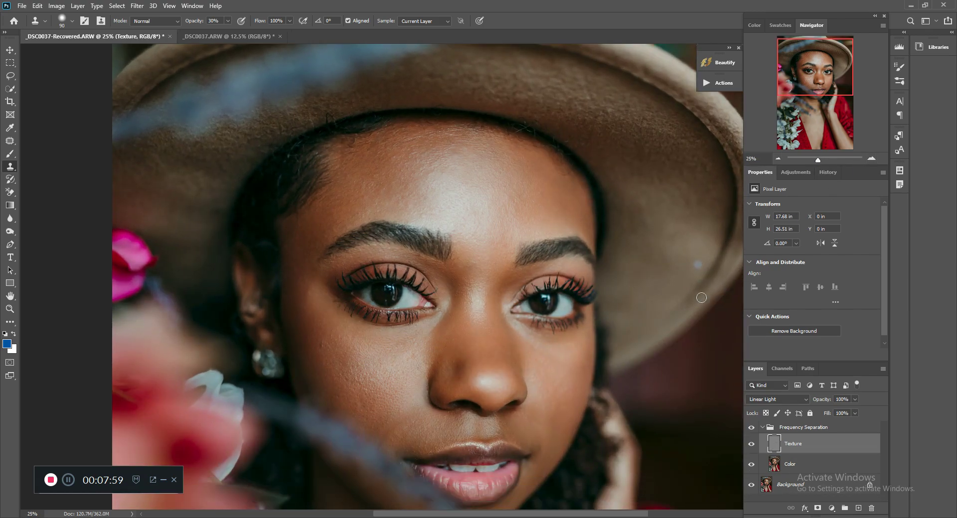
click(871, 158)
scroll(378, 249, down, 3)
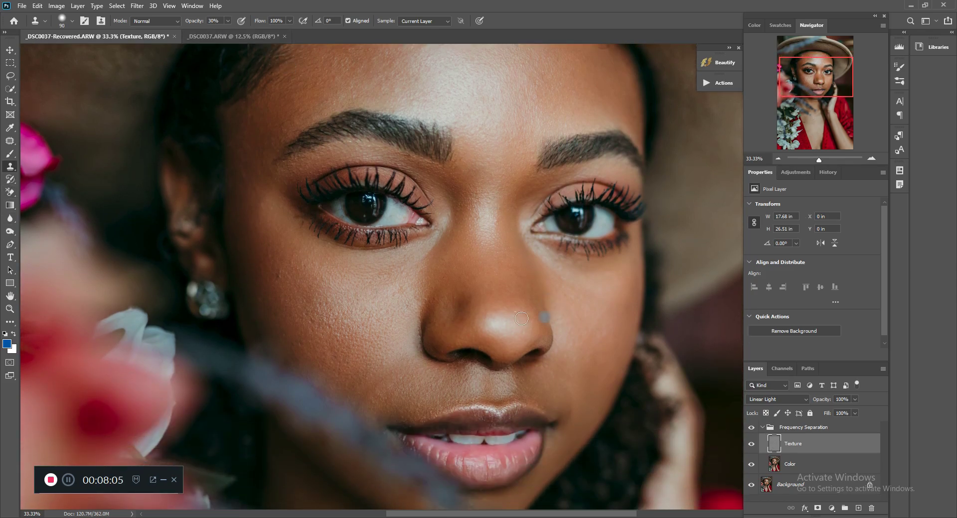
alt+click(505, 346)
drag(506, 356, 543, 336)
alt+click(380, 319)
scroll(396, 304, up, 1)
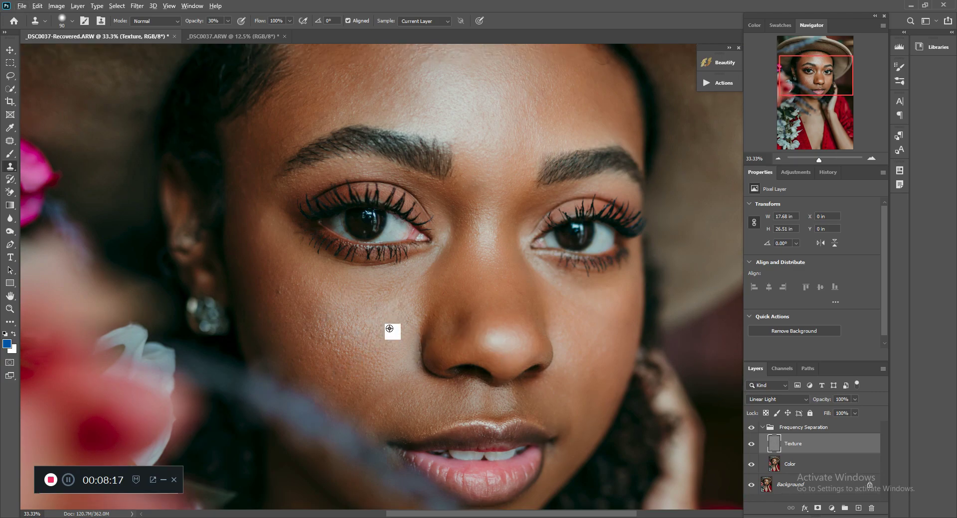
alt+click(395, 327)
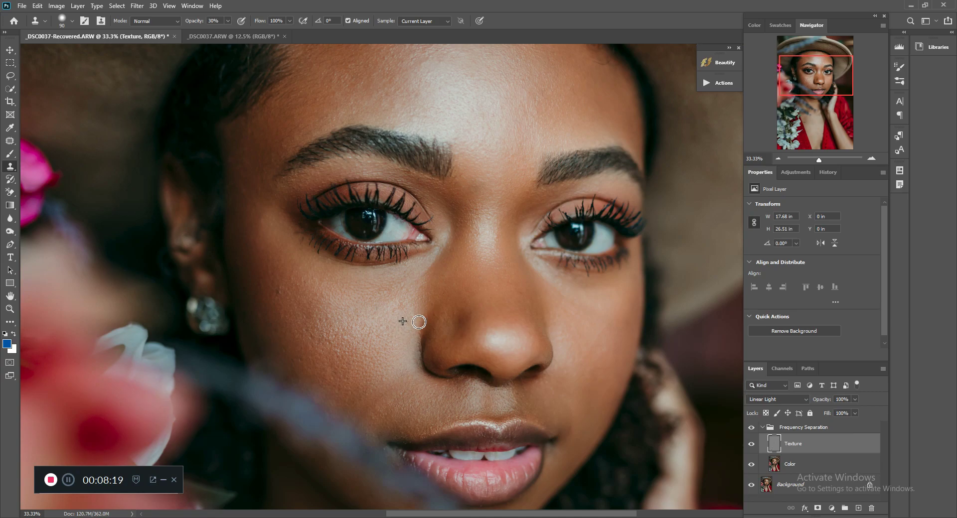
Retouch the texture below the image-right eye, between the eyebrows and under the image-left eye
alt+click(569, 312)
mouse_move(558, 289)
mouse_down()
mouse_move(533, 266)
mouse_move(551, 288)
mouse_up()
alt+click(502, 160)
mouse_move(474, 206)
mouse_down()
mouse_move(468, 194)
mouse_move(476, 215)
mouse_up()
alt+click(331, 282)
drag(334, 268, 312, 269)
scroll(365, 340, down, 3)
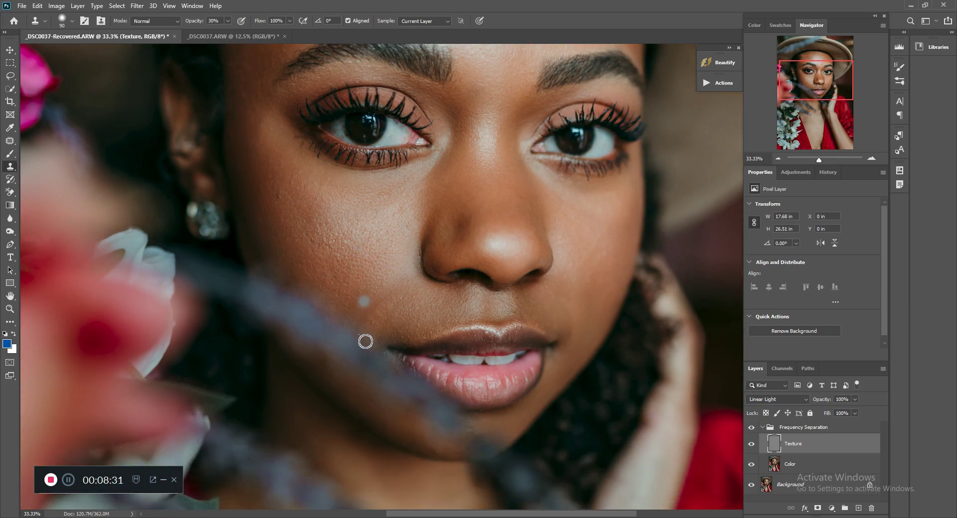
Clone sampled texture along the outer image-left cheek near the earring and on the image-left side of the chin
alt+click(279, 222)
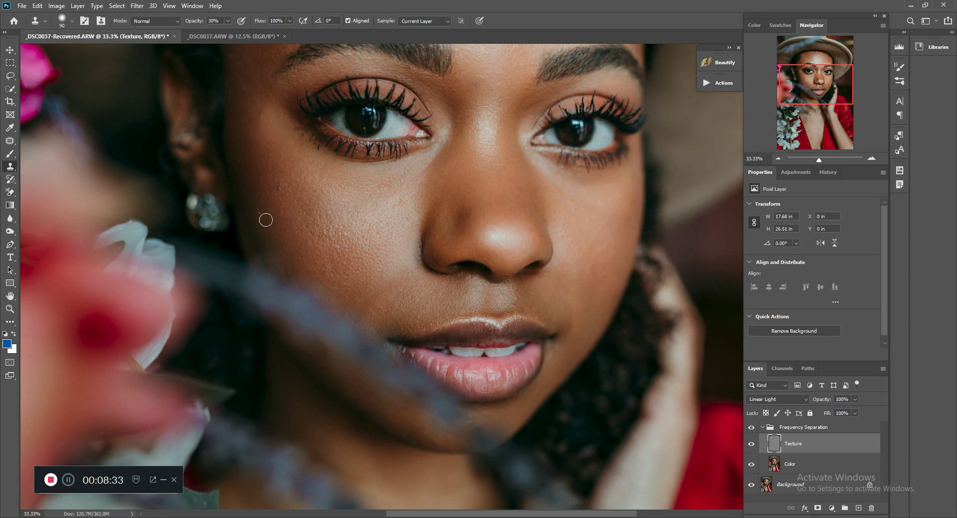
mouse_move(266, 220)
mouse_down()
mouse_move(296, 261)
mouse_move(252, 188)
mouse_up()
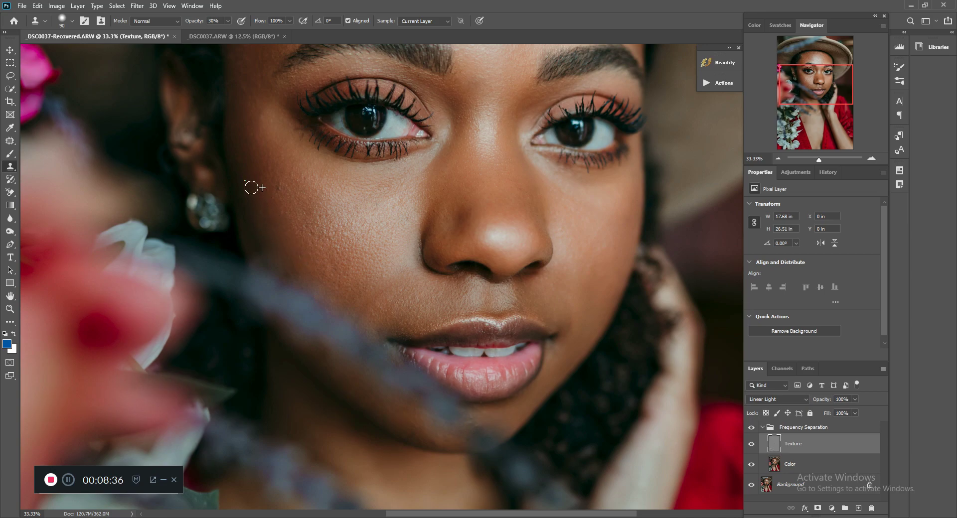
scroll(459, 390, down, 1)
alt+click(402, 386)
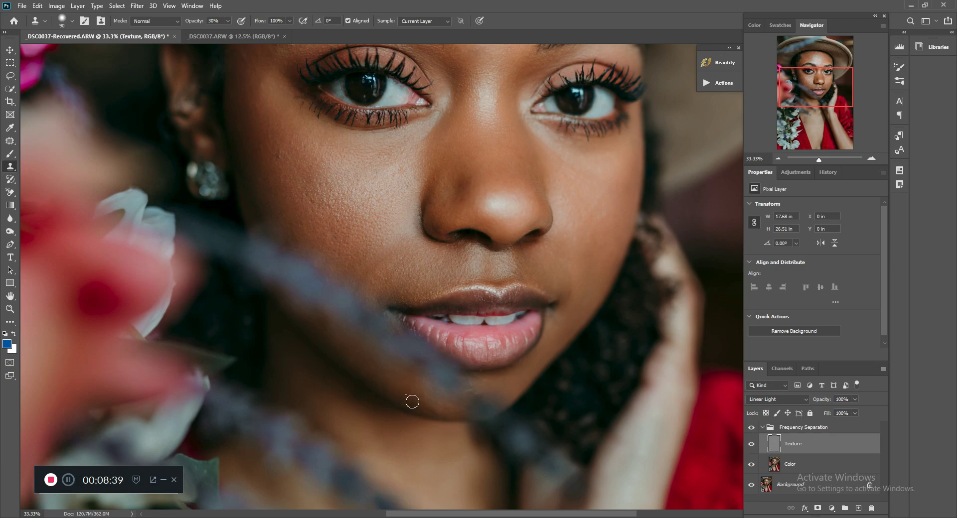
drag(410, 399, 414, 401)
scroll(573, 413, down, 2)
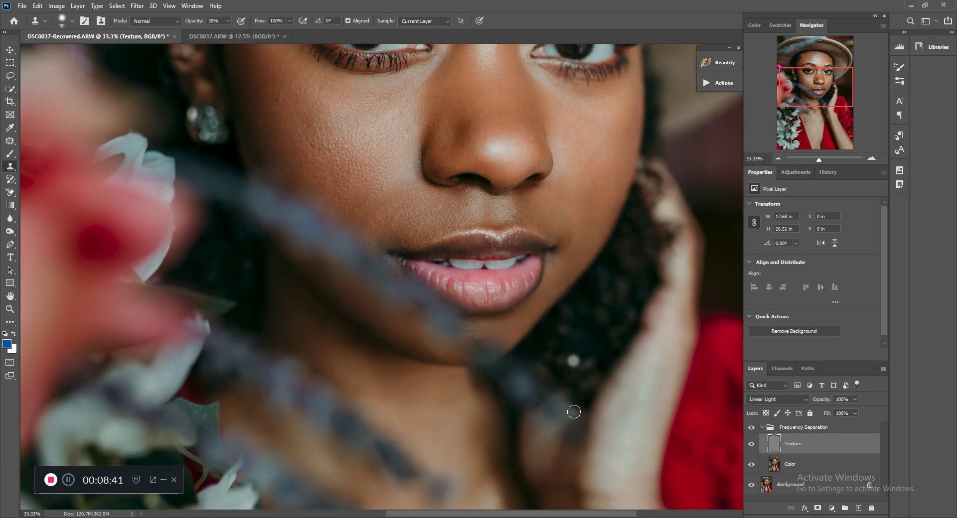
click(779, 158)
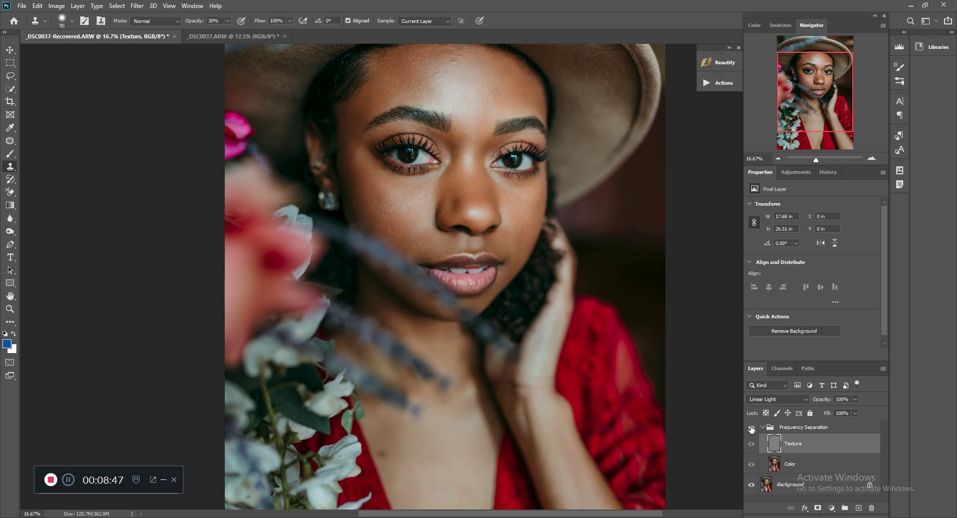
On the Color layer, lasso the forehead highlight with a 30 px feather, in an area about 3.2 by 2.9 in
click(787, 463)
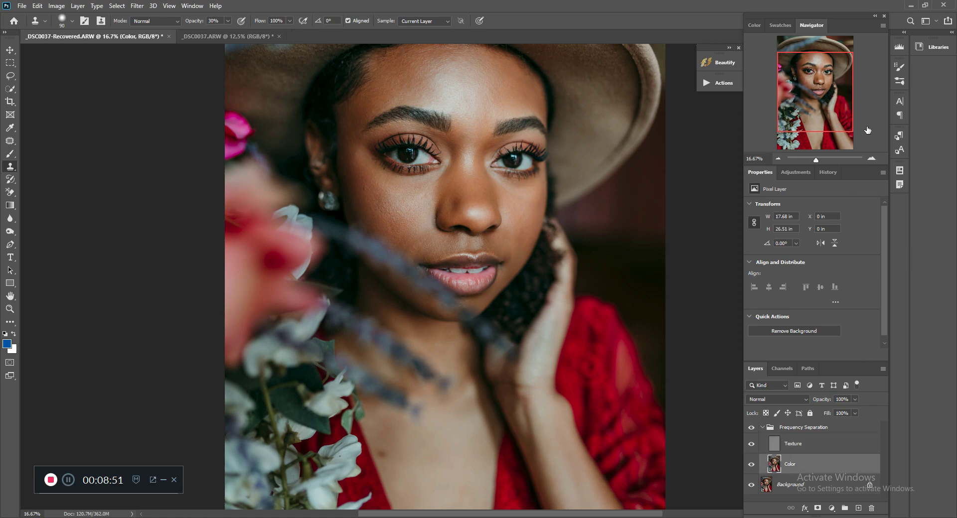
click(871, 158)
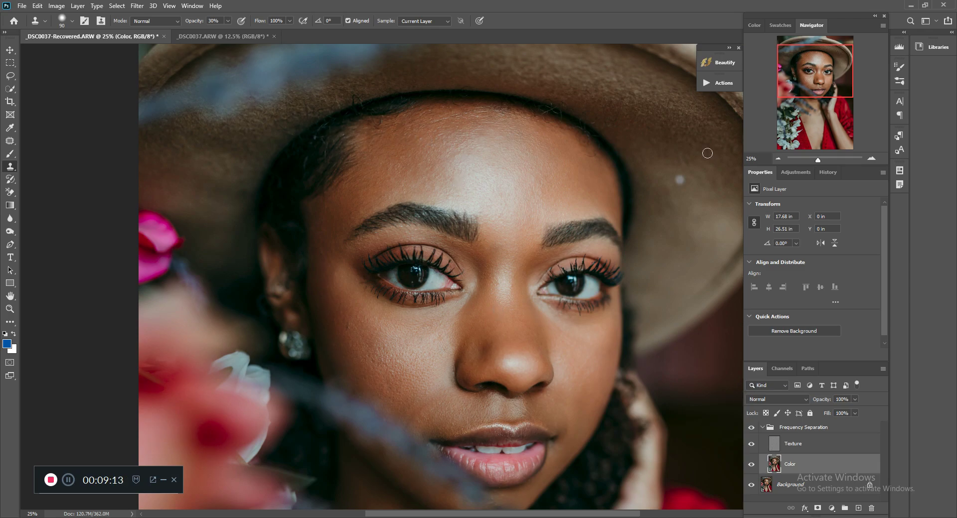
click(777, 158)
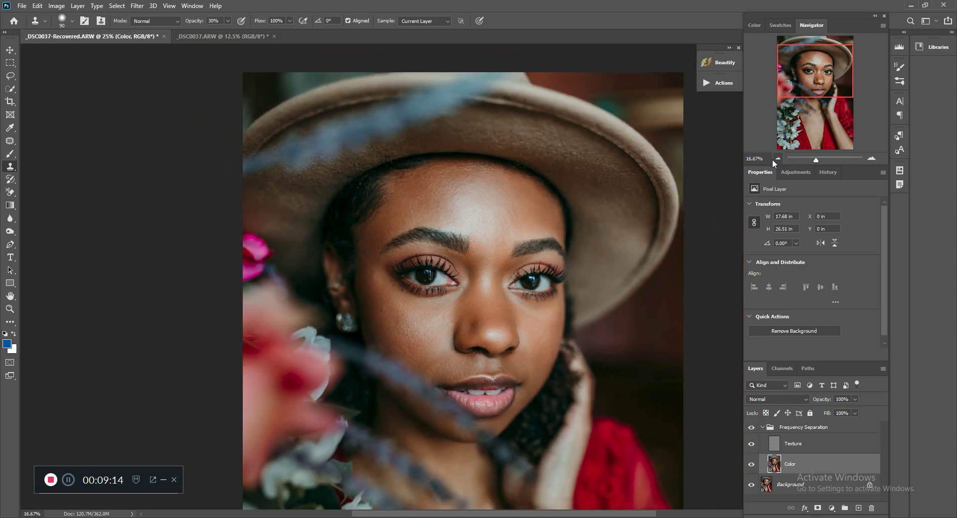
click(872, 160)
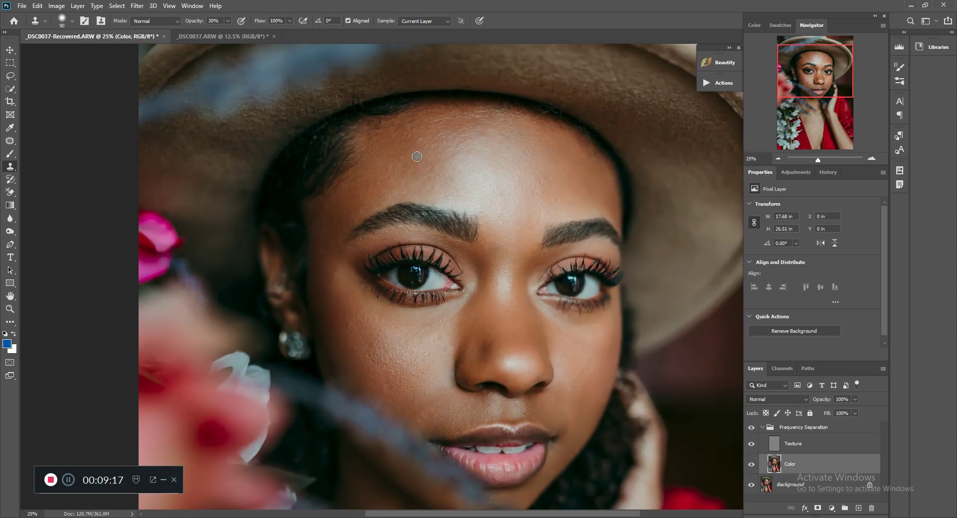
click(10, 78)
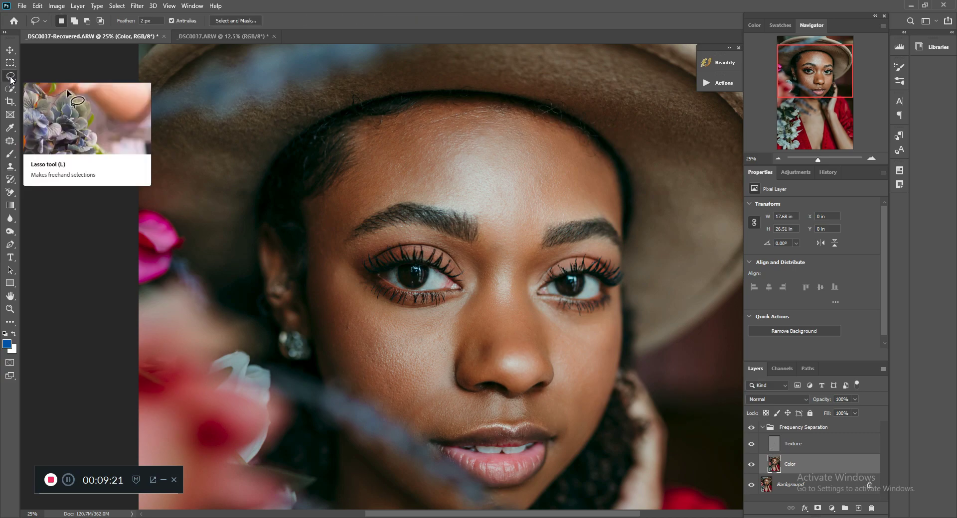
click(143, 20)
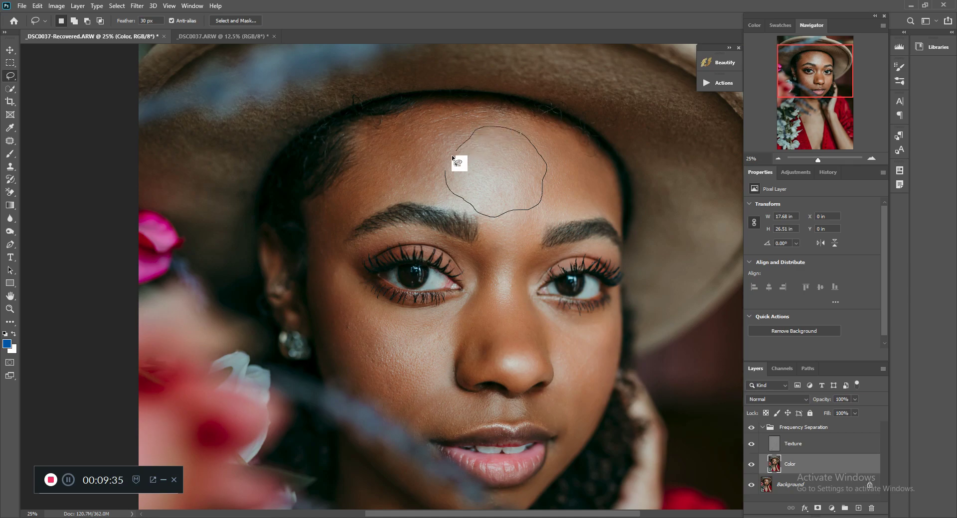
drag(446, 173, 446, 173)
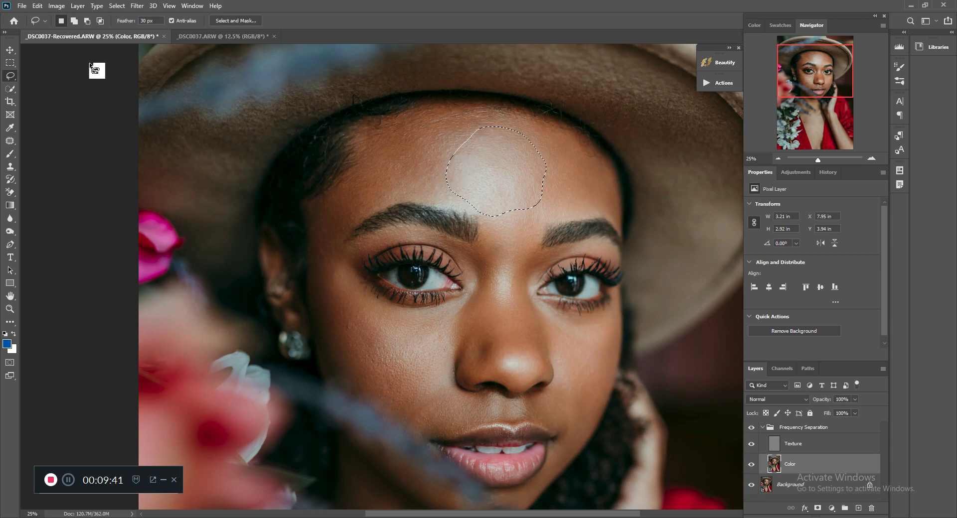
Apply a 30.4-pixel Gaussian Blur to the selected forehead highlight, comparing the preview on and off, and deselect it
click(136, 6)
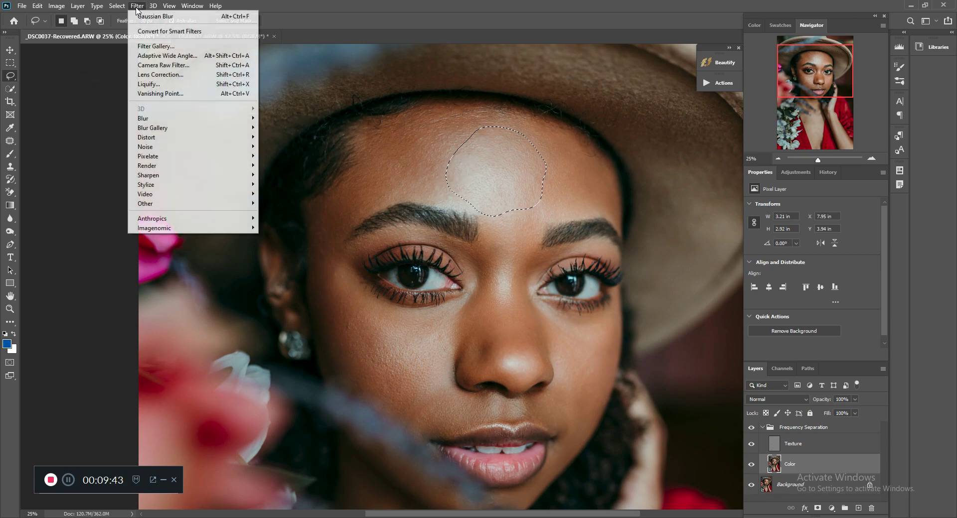
mouse_move(200, 119)
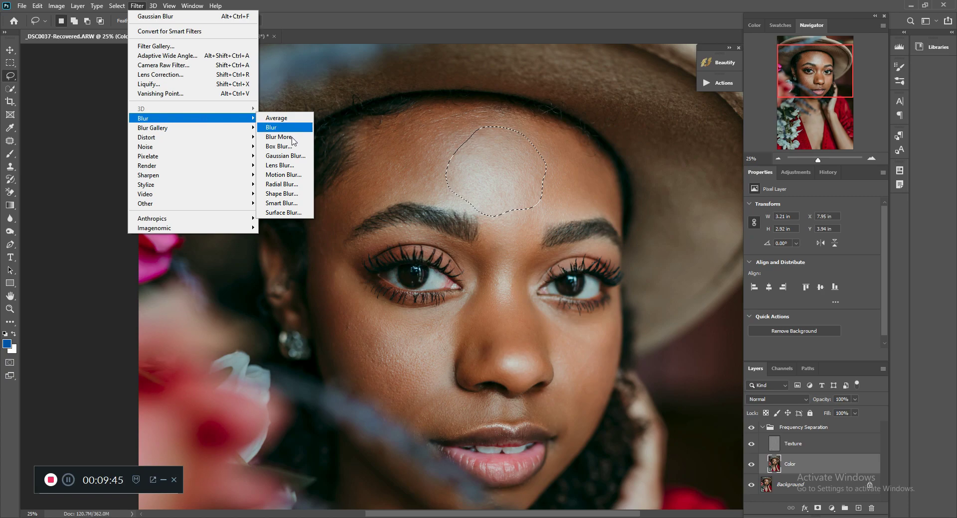
click(285, 156)
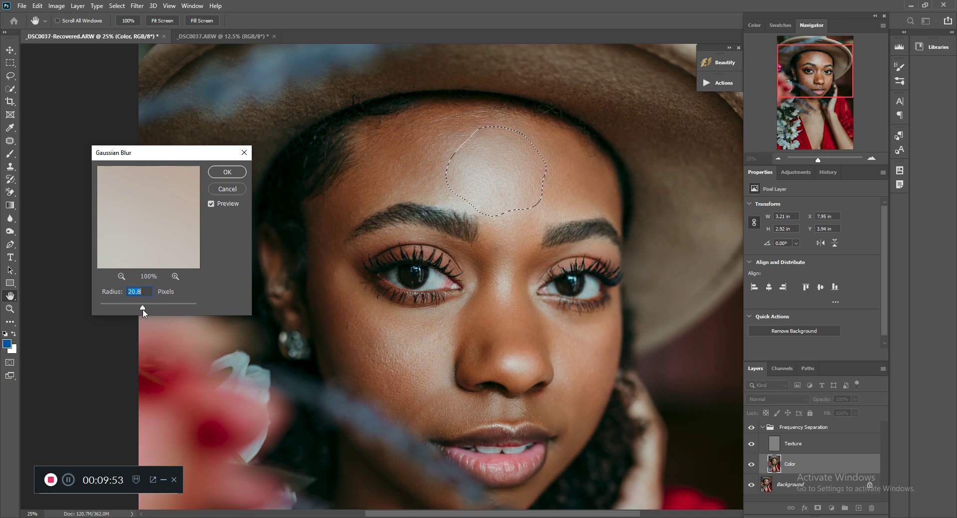
drag(143, 309, 135, 310)
click(213, 205)
click(212, 204)
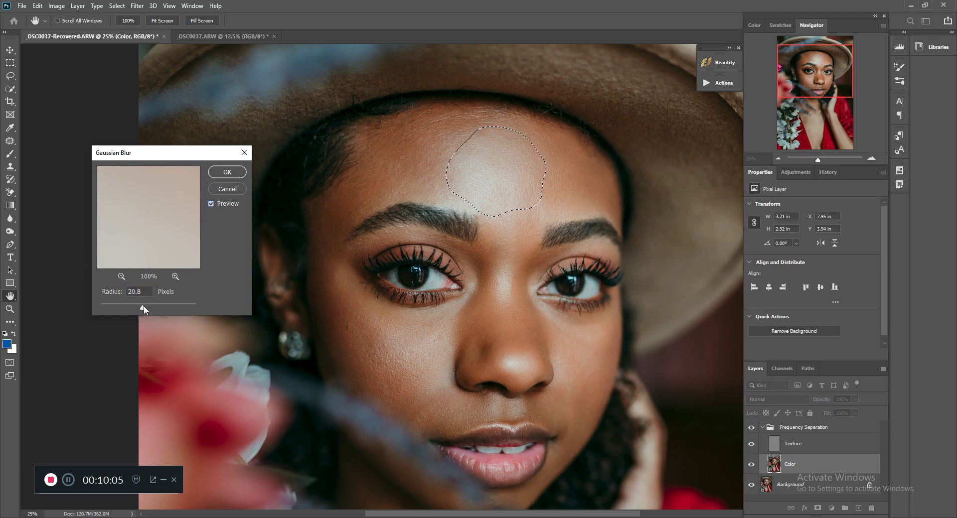
click(211, 204)
click(211, 205)
drag(143, 307, 144, 309)
click(211, 205)
click(231, 171)
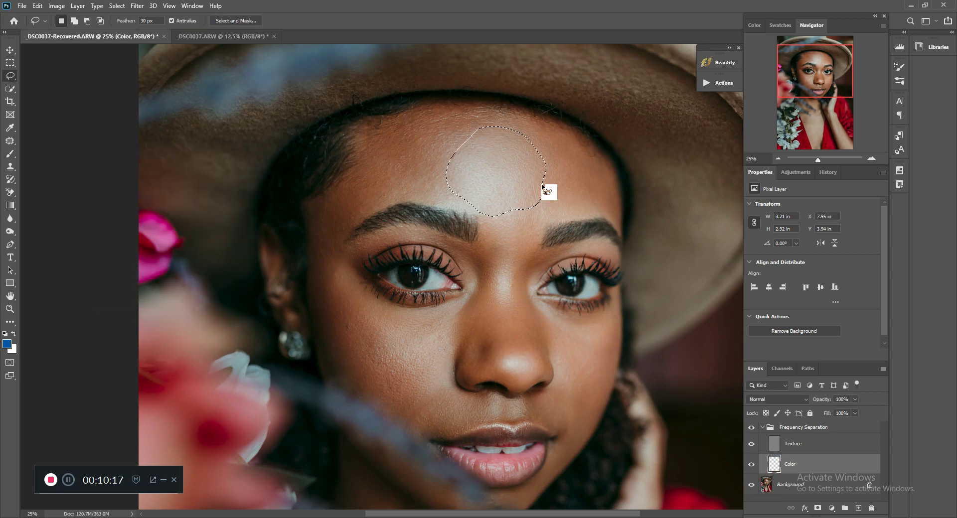
key(ctrl+d)
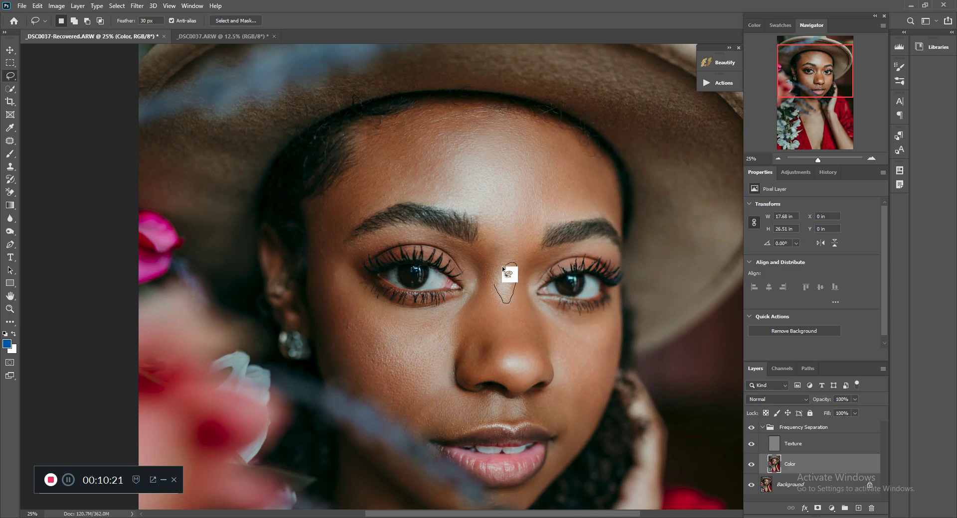
Lasso the nose bridge between the eyes, about 1.1 by 1.6 in, and soften it with a 30.4-pixel Gaussian Blur
drag(495, 285, 496, 288)
click(137, 5)
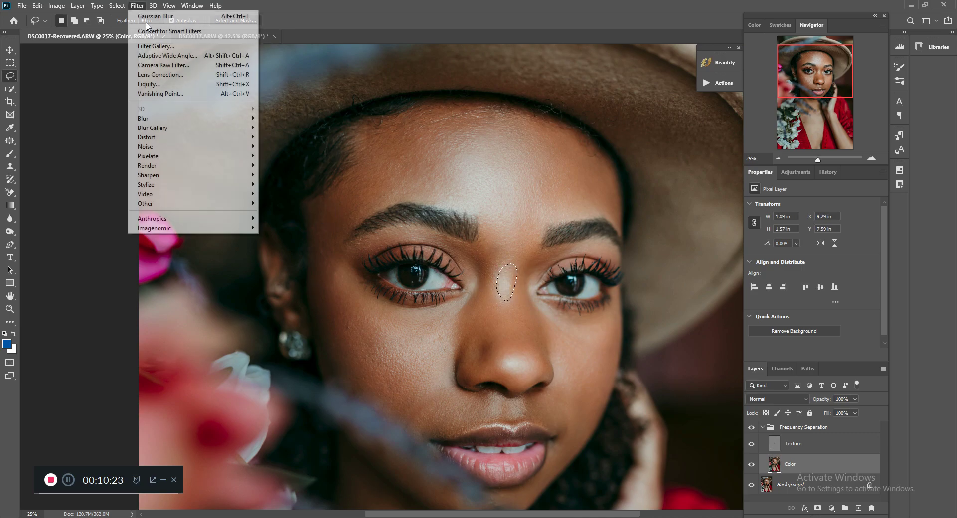
mouse_move(183, 125)
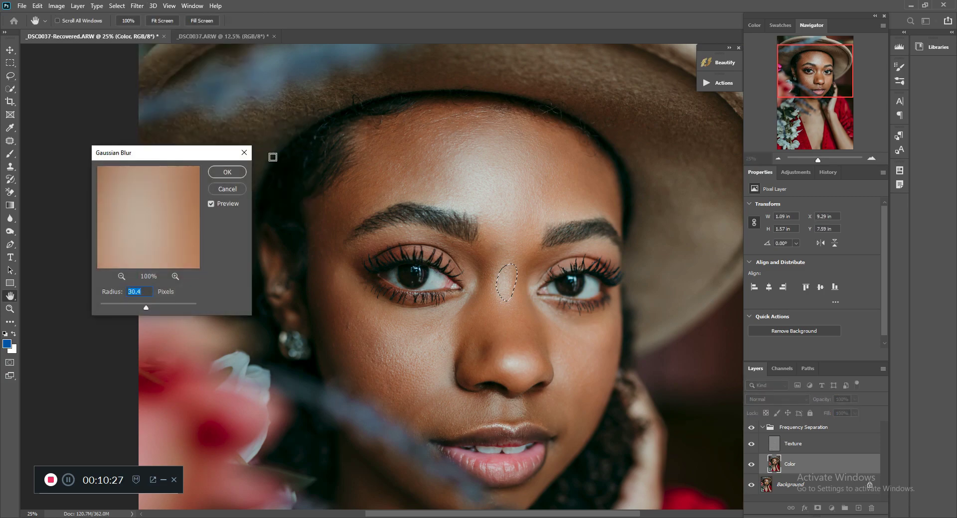
click(211, 205)
click(211, 205)
click(211, 205)
click(211, 205)
click(230, 173)
key(ctrl+d)
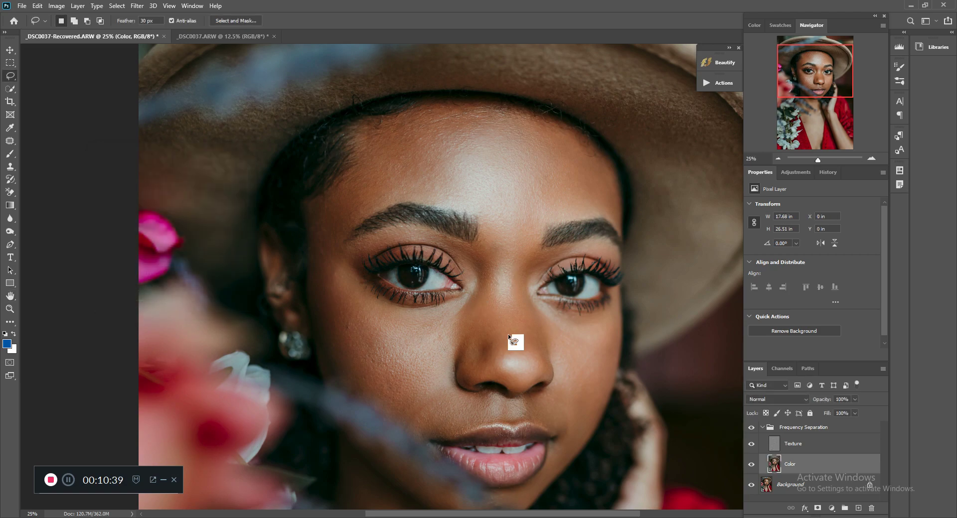
Lasso the highlight on the nose tip, about 1.3 by 1 in, and soften it with a 30.4-pixel Gaussian Blur
mouse_move(507, 355)
mouse_down()
mouse_move(537, 366)
mouse_move(506, 358)
mouse_up()
click(137, 5)
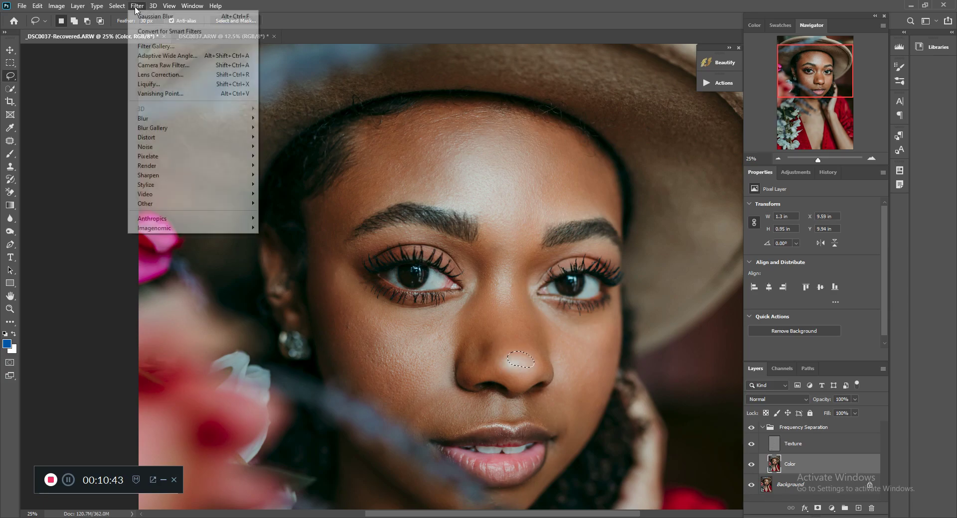
mouse_move(186, 119)
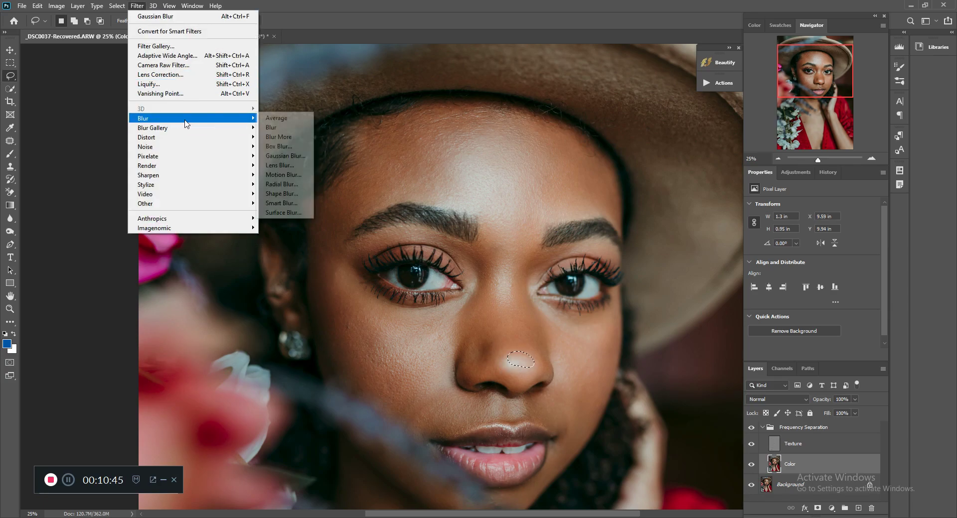
click(285, 155)
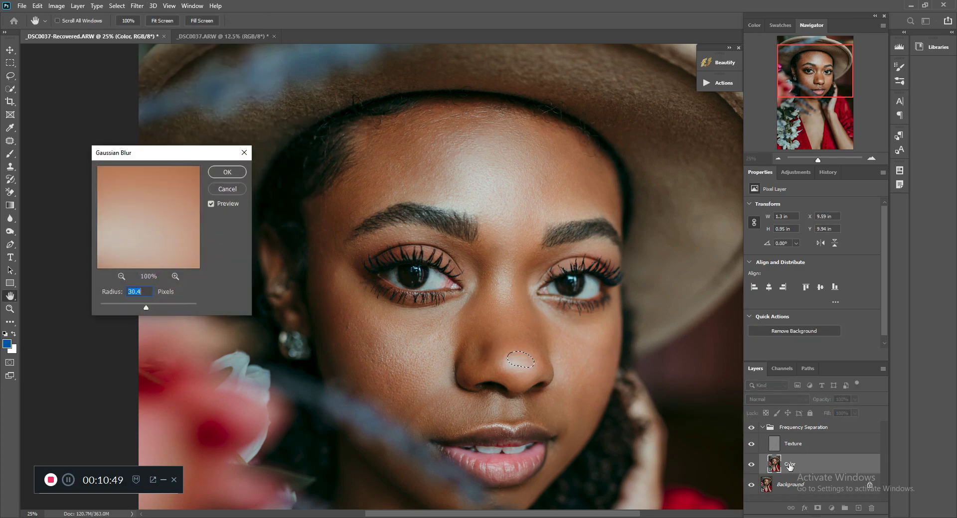
click(227, 172)
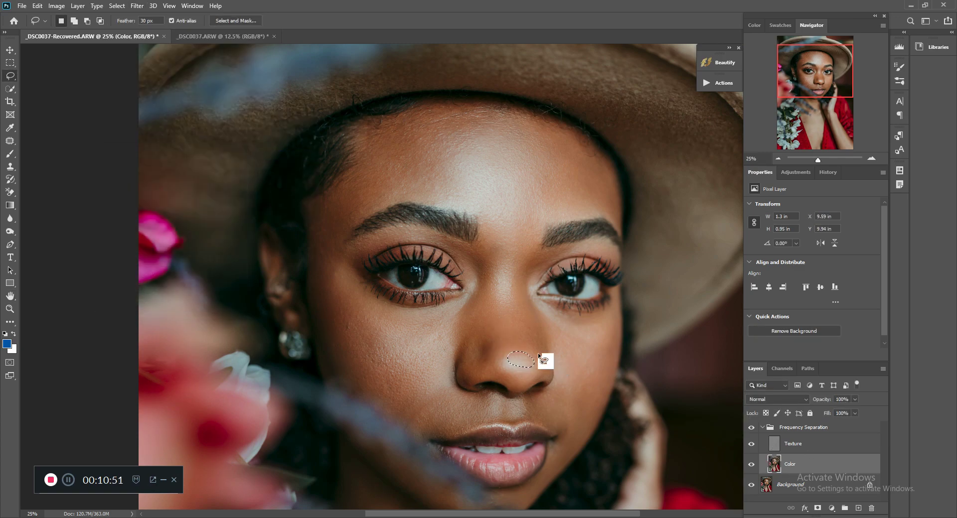
key(ctrl+d)
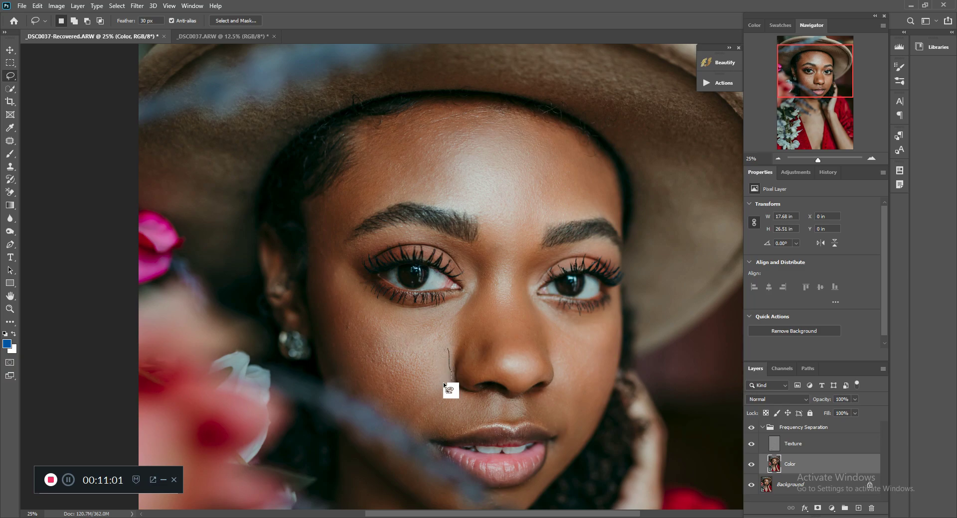
Lasso the image-left cheek beside the nose, about 2.1 by 1.8 in, and soften it with a 24.9-pixel Gaussian Blur
drag(450, 356, 451, 357)
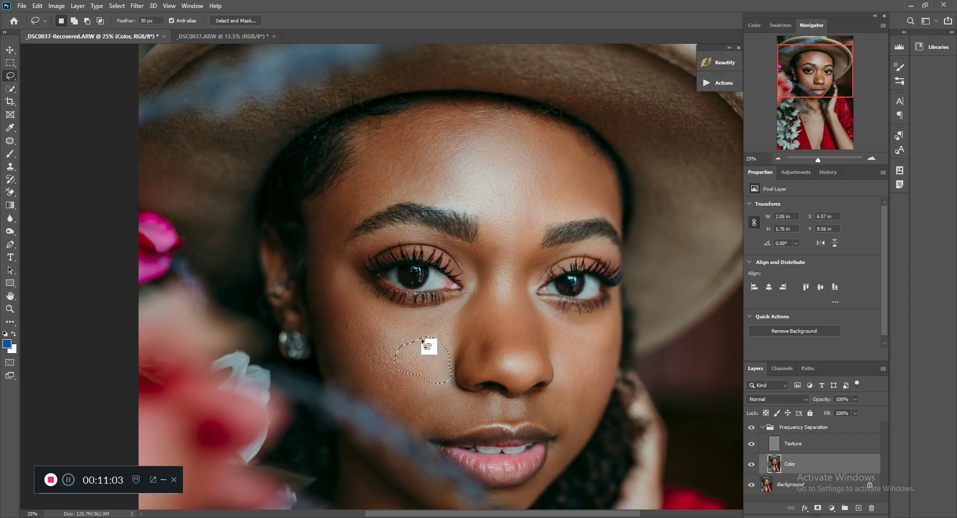
click(138, 7)
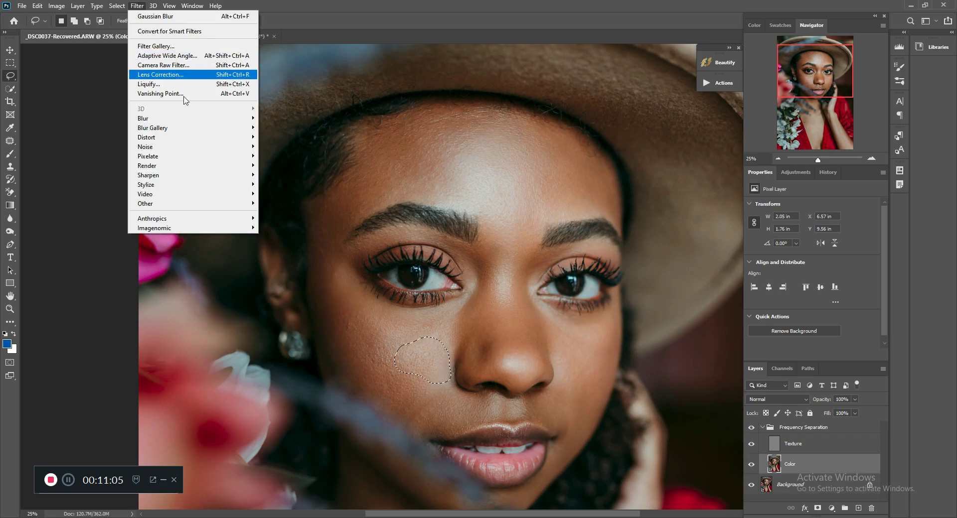
mouse_move(191, 120)
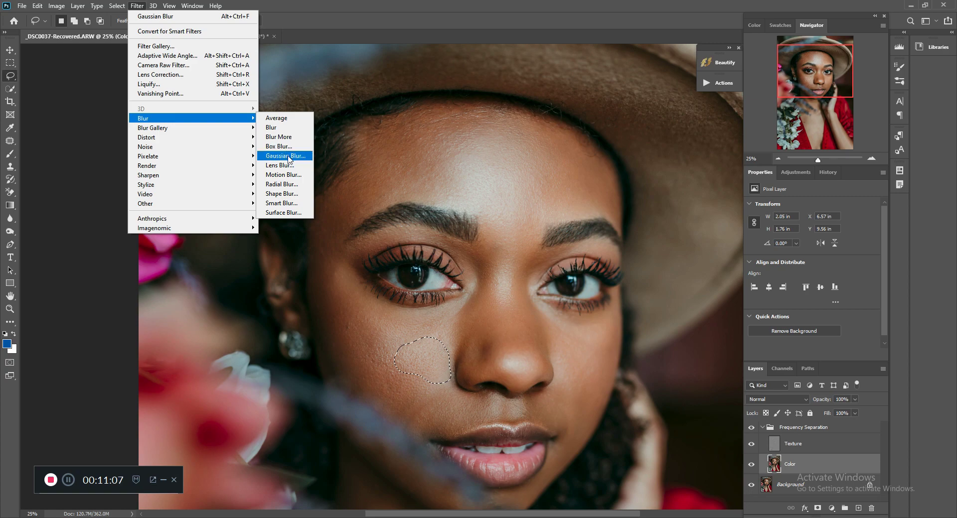
click(285, 156)
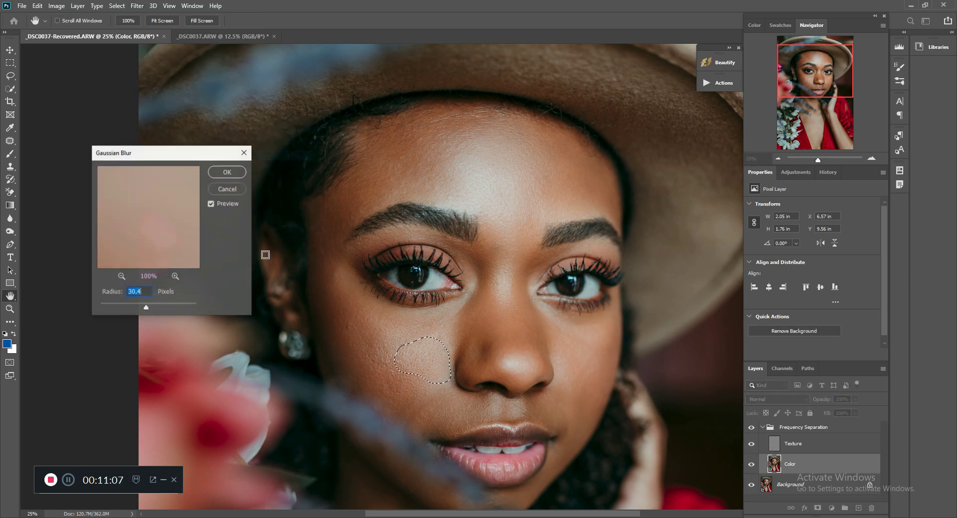
click(211, 205)
click(211, 204)
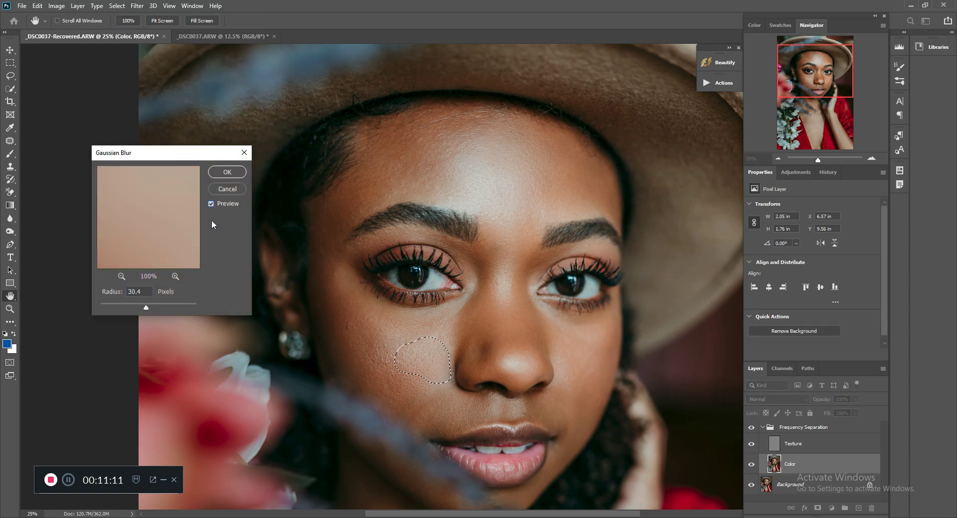
drag(146, 307, 145, 309)
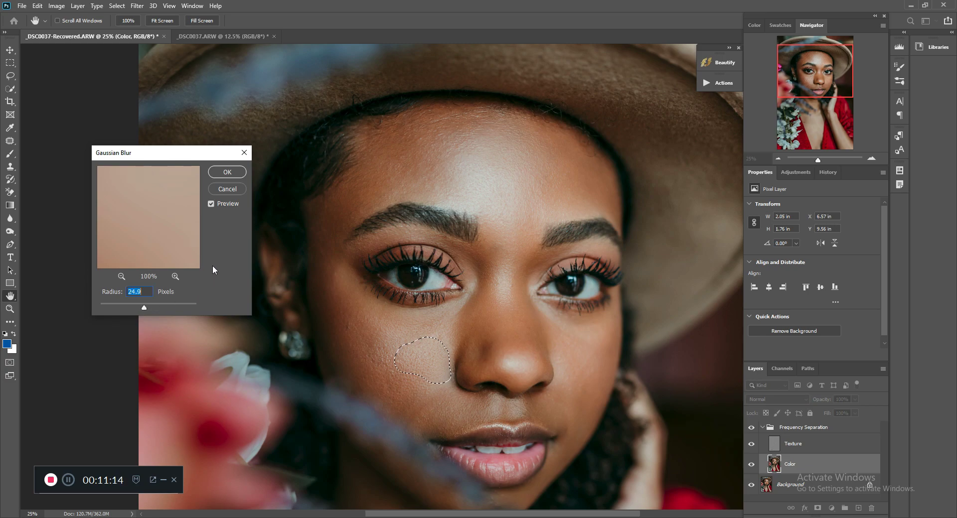
click(210, 205)
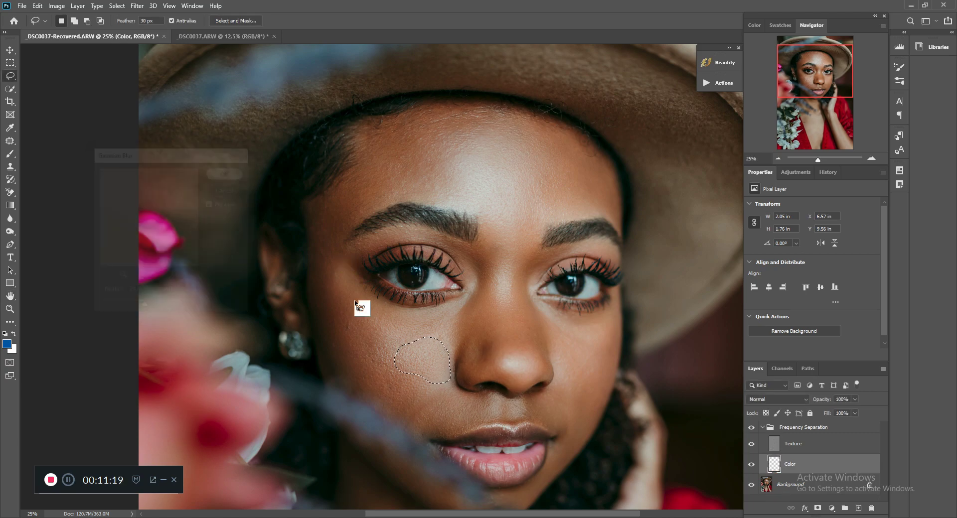
click(227, 172)
key(ctrl+d)
Lasso the image-left temple beside the eye, about 1.1 by 2.1 in, and soften it with a 24.9-pixel Gaussian Blur
scroll(551, 448, down, 1)
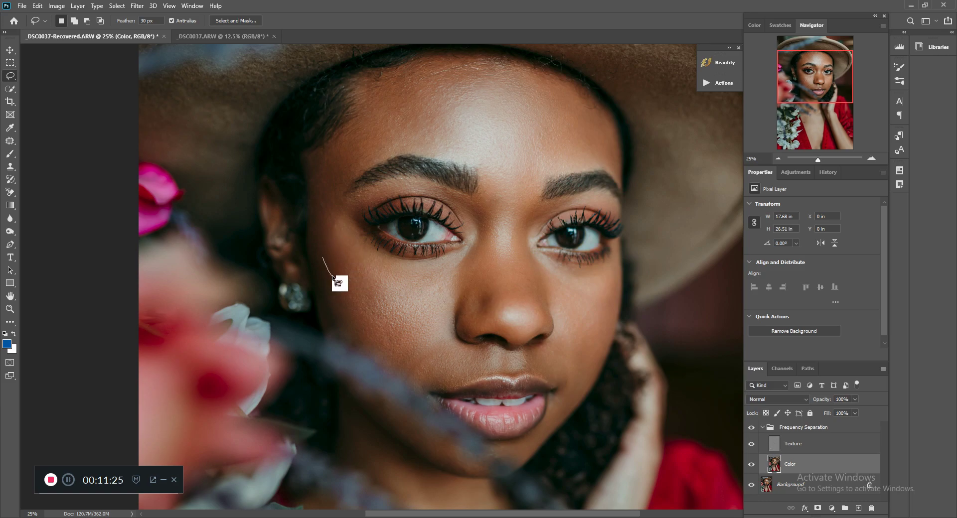
mouse_move(340, 262)
mouse_down()
mouse_move(344, 227)
mouse_move(327, 218)
mouse_move(328, 265)
mouse_up()
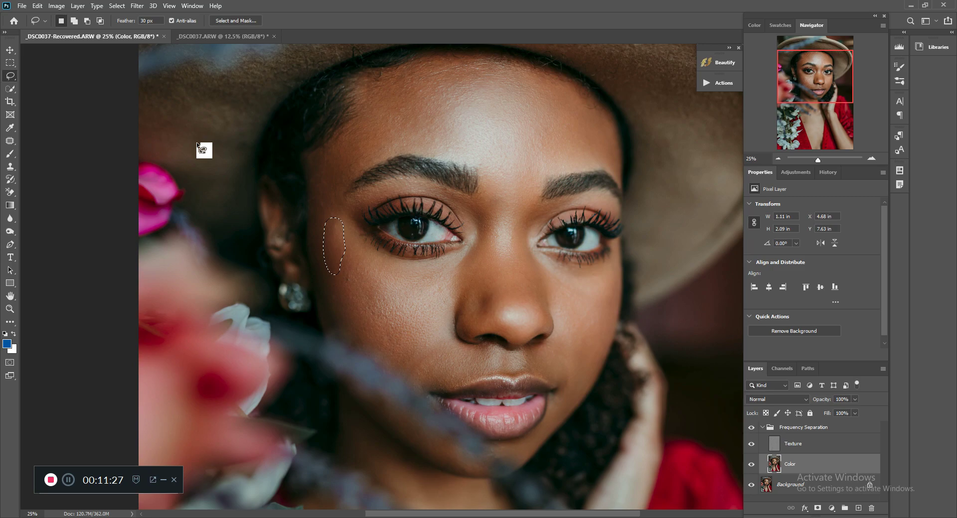
click(137, 6)
mouse_move(193, 119)
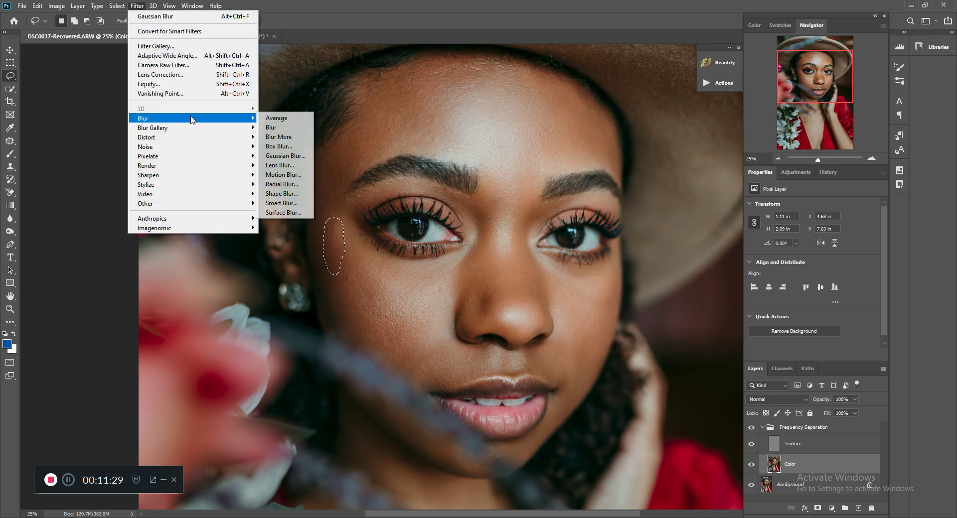
click(286, 156)
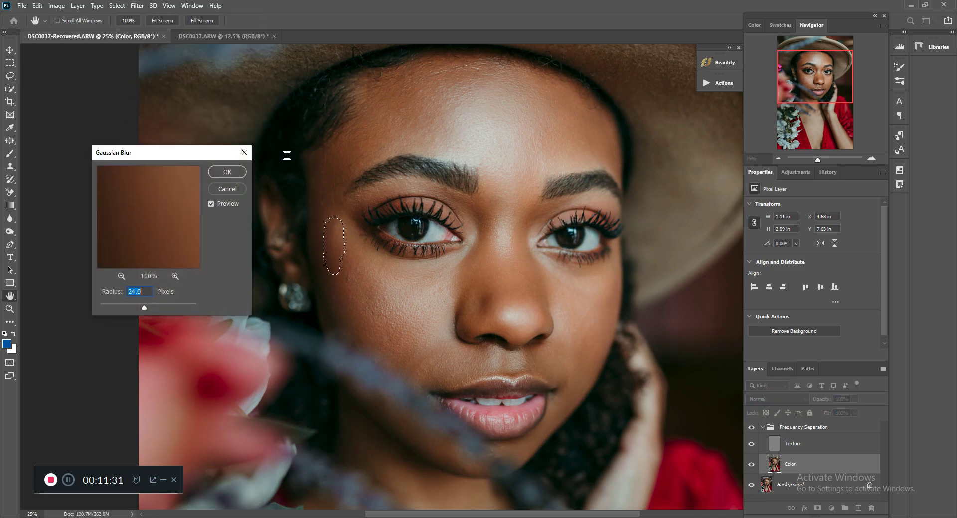
click(211, 205)
click(210, 204)
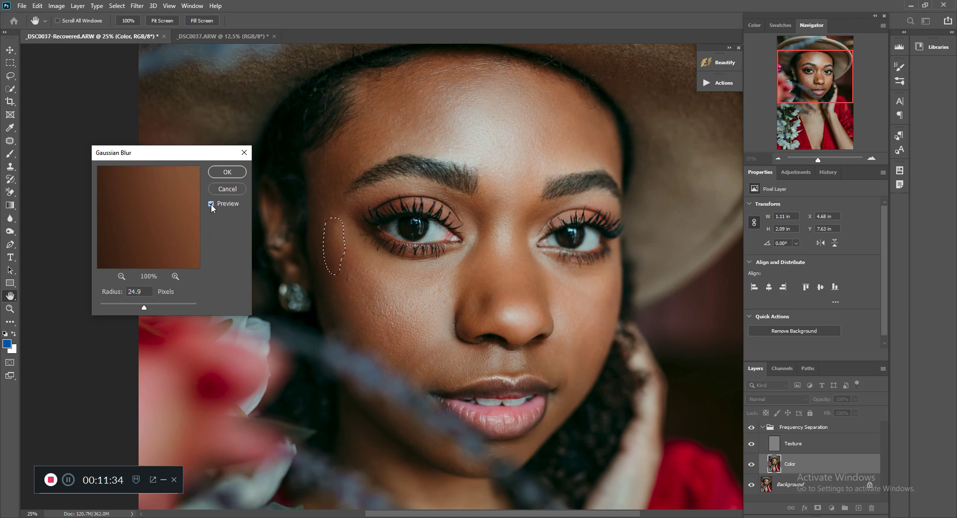
click(228, 172)
key(ctrl+d)
key(l)
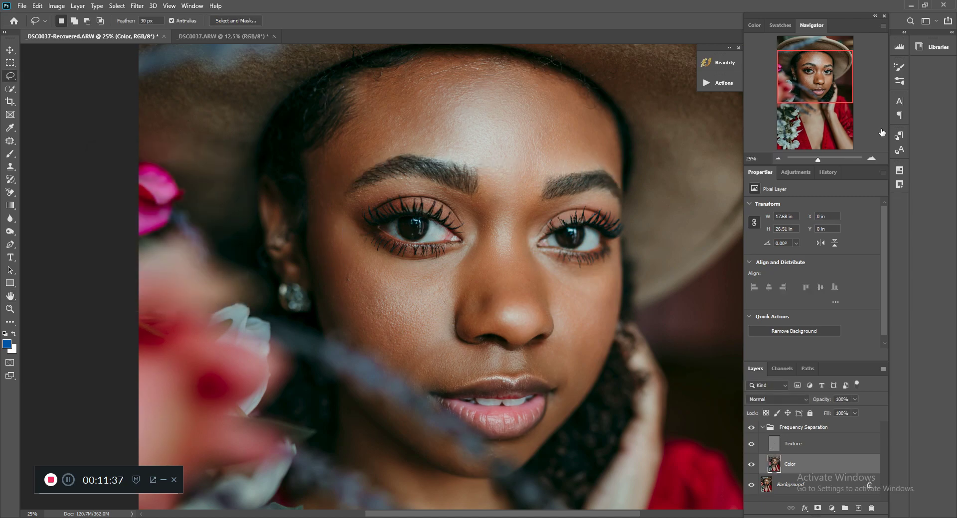
Lasso the image-left skin above the upper lip, about 1.8 by 1 in, and soften it with a 24.9-pixel Gaussian Blur
click(779, 158)
click(779, 157)
click(779, 157)
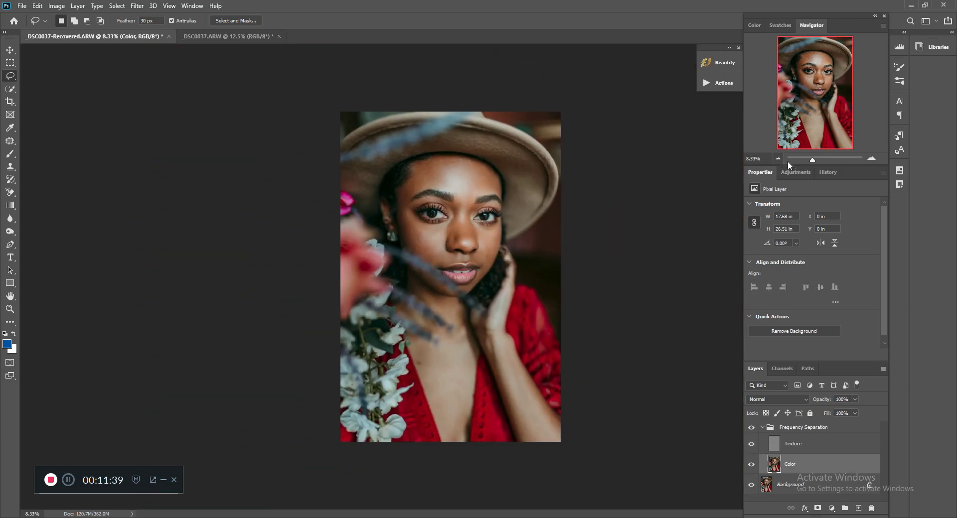
click(872, 156)
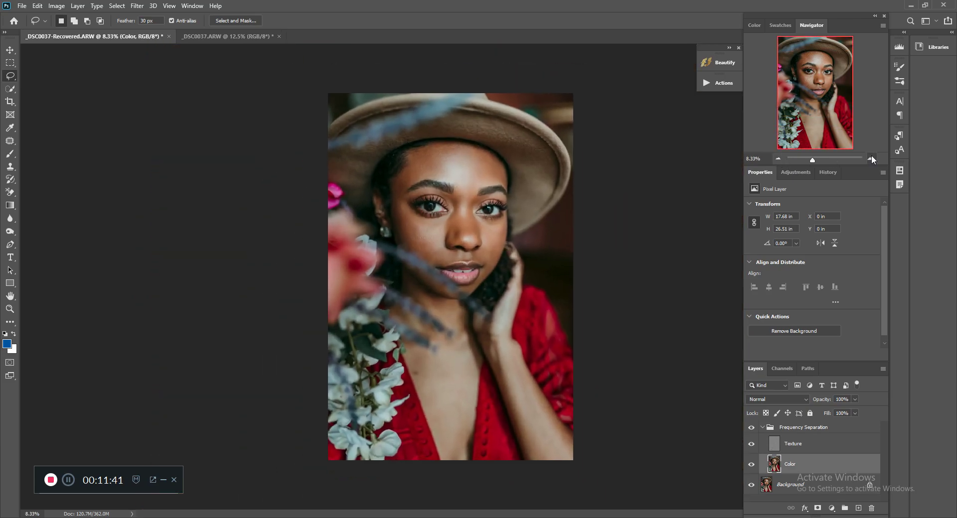
click(871, 158)
click(872, 158)
click(871, 158)
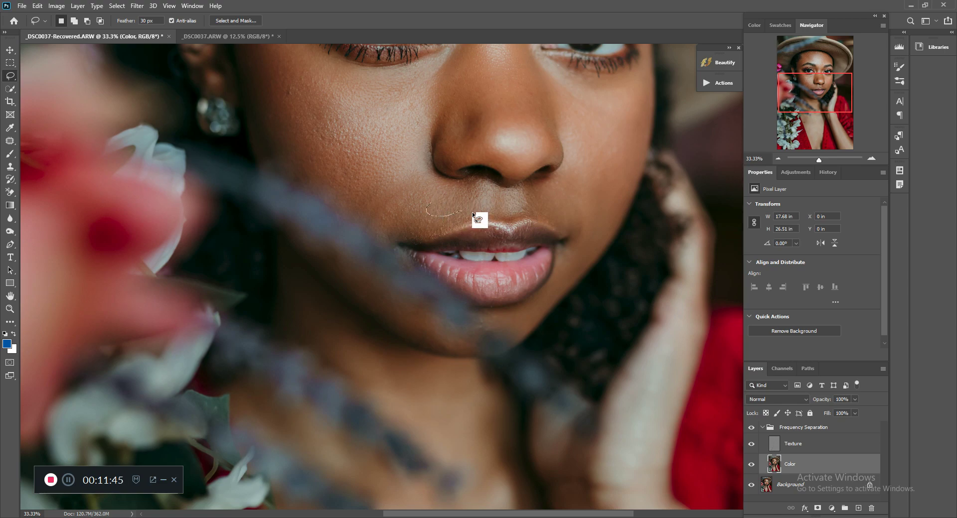
drag(436, 201, 427, 202)
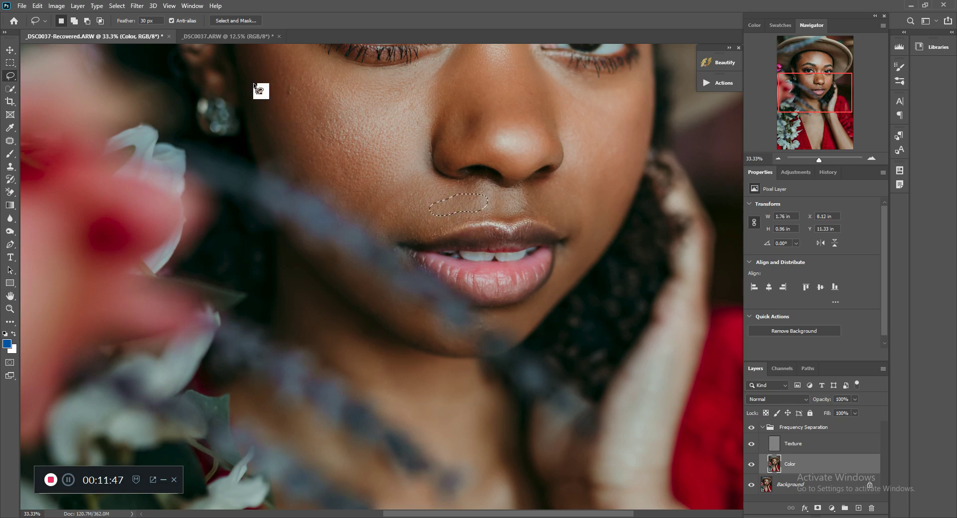
click(137, 6)
mouse_move(194, 120)
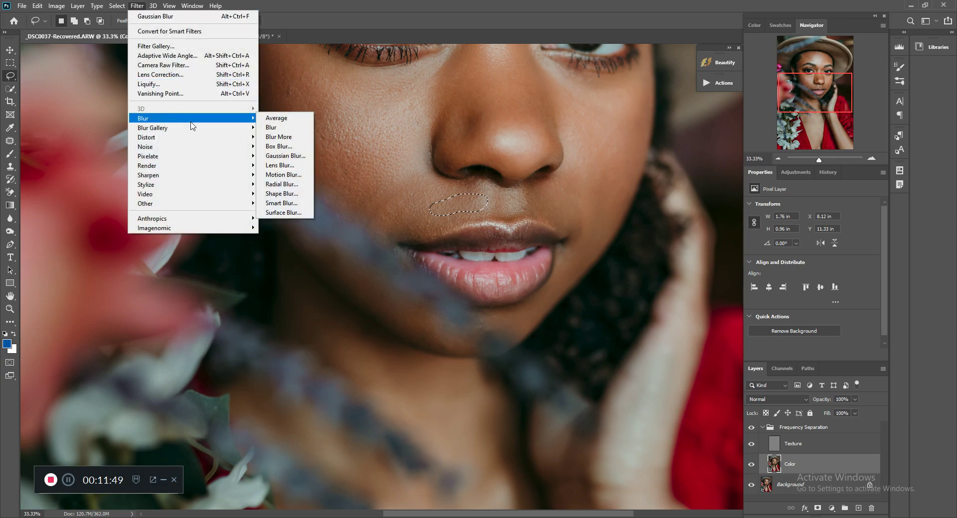
click(297, 156)
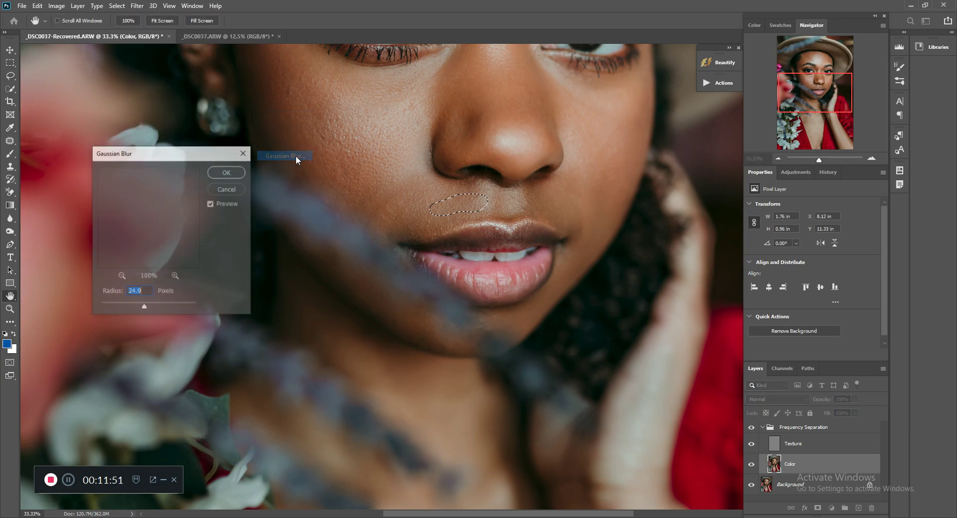
click(211, 205)
click(211, 205)
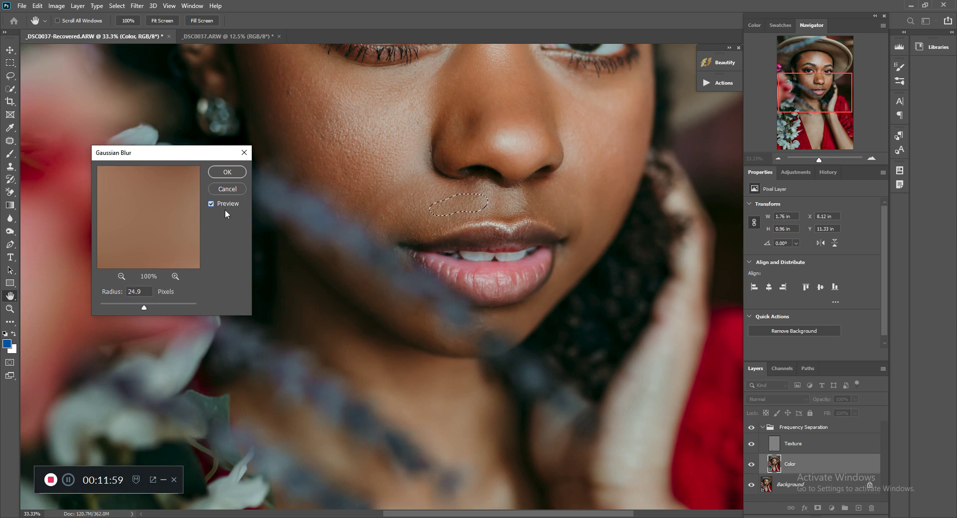
click(236, 173)
key(ctrl+d)
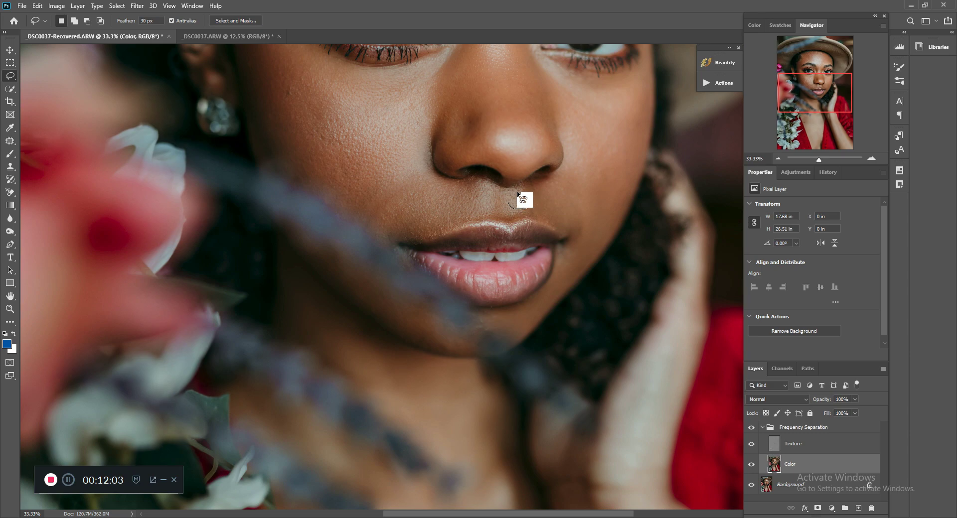
Lasso the image-right spot between nose and upper lip, about 0.9 by 0.8 in, and soften it with a 24.9-pixel Gaussian Blur
drag(516, 191, 508, 202)
click(137, 6)
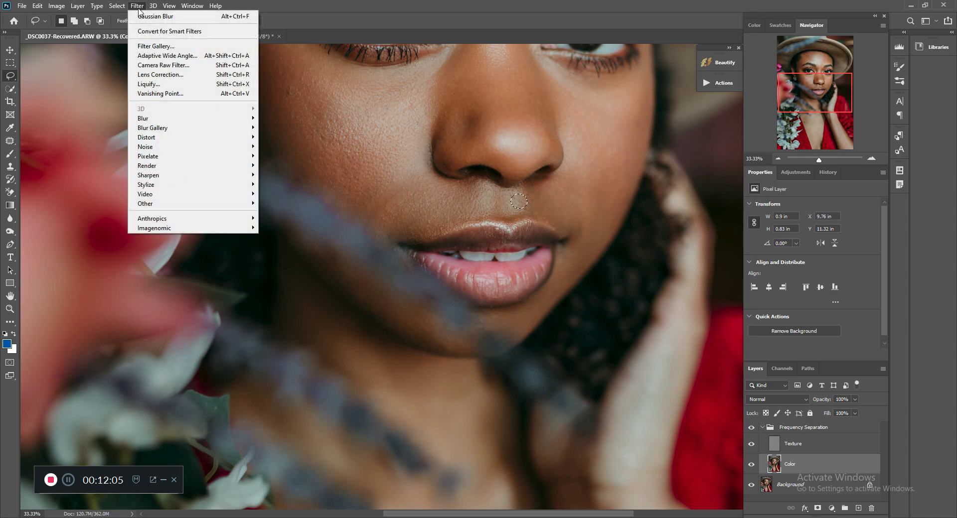
mouse_move(180, 119)
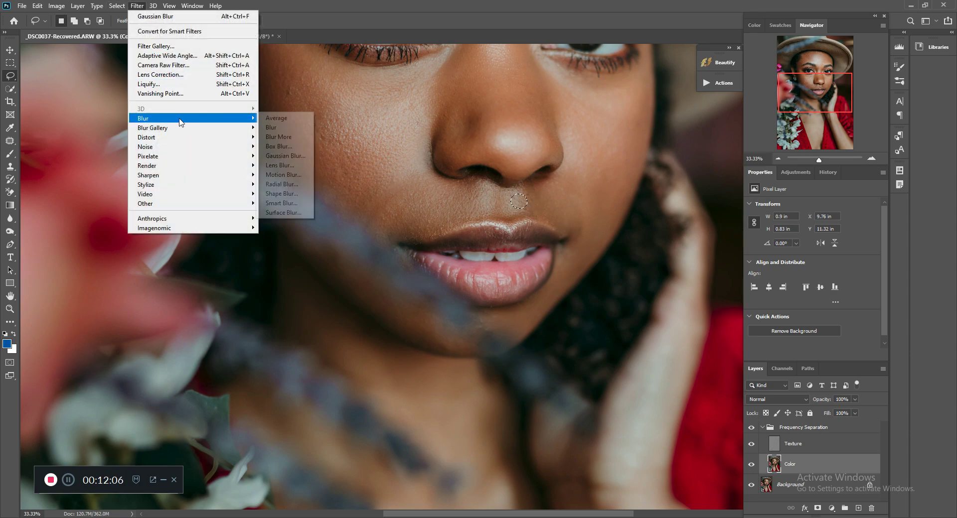
click(293, 158)
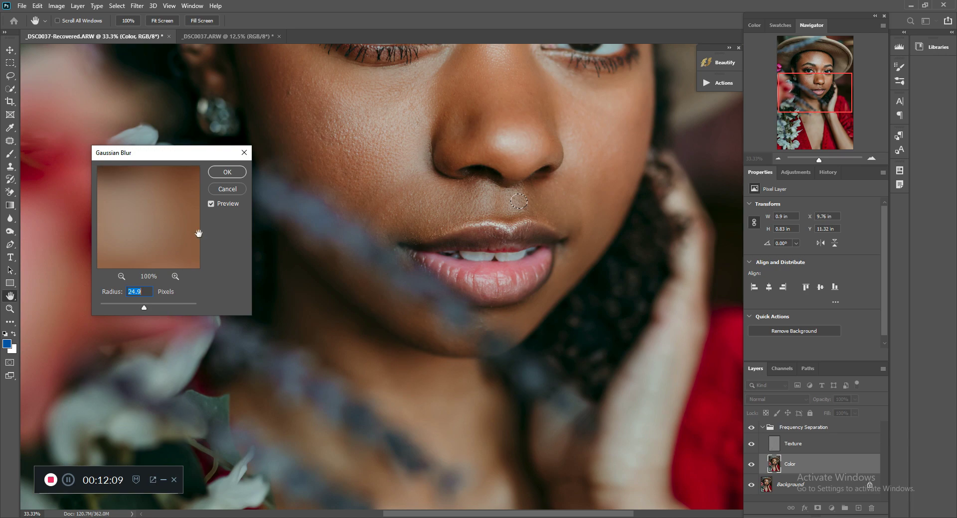
click(213, 204)
click(214, 204)
click(230, 172)
key(l)
key(ctrl+d)
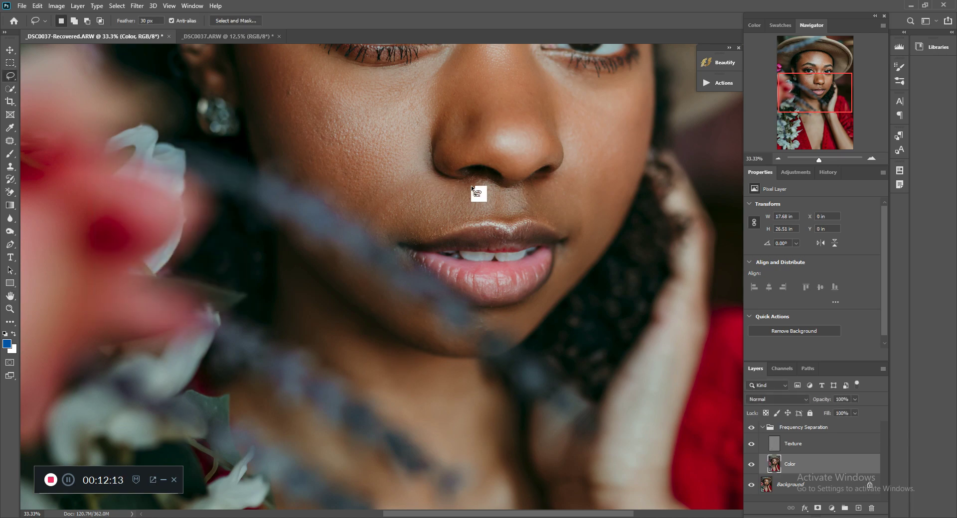
Lasso the dark patch on the image-left side of the nose, about 1.1 by 1.1 in, and apply a 24.9-pixel Gaussian Blur
scroll(451, 155, up, 2)
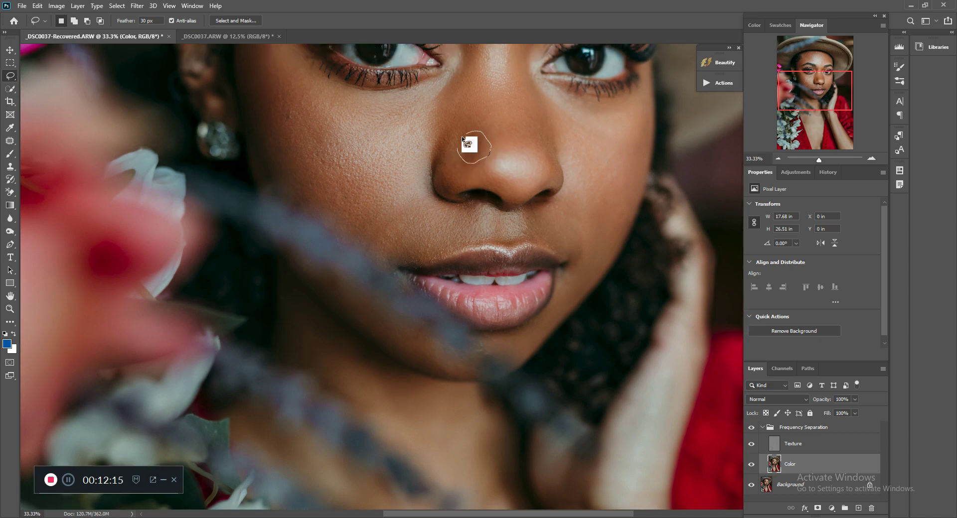
drag(458, 152, 458, 154)
click(137, 5)
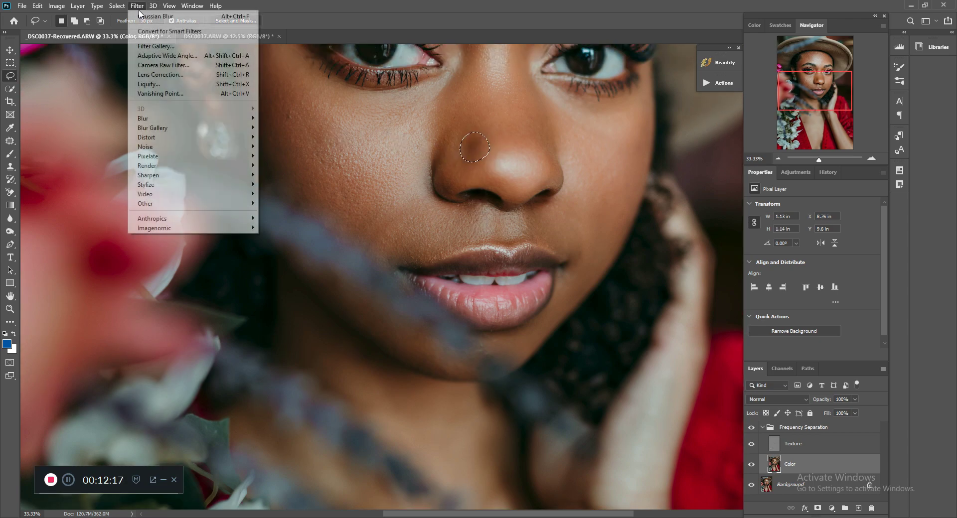
mouse_move(179, 121)
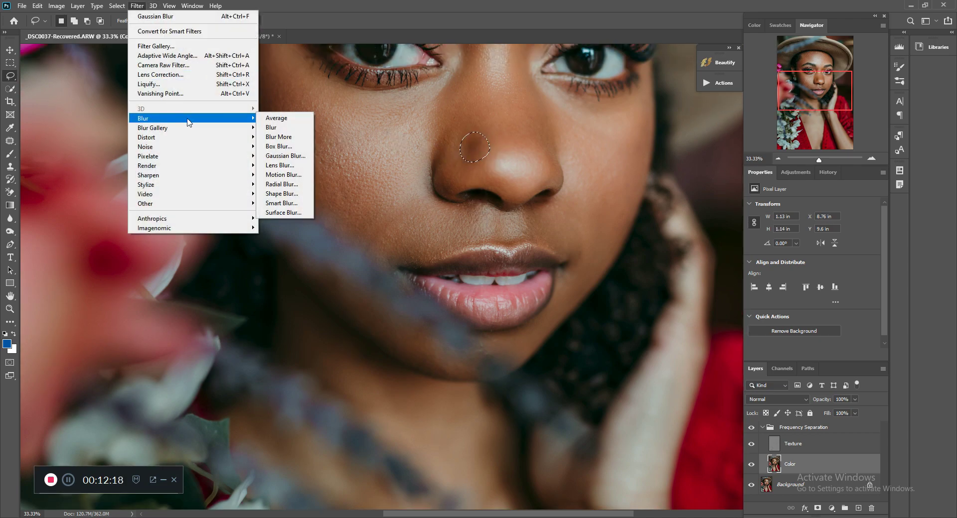
click(284, 155)
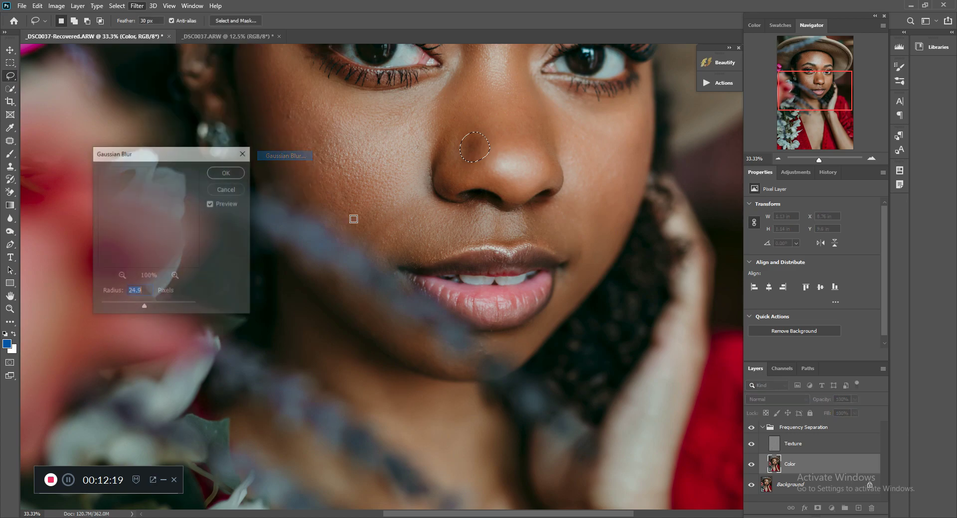
click(211, 205)
click(211, 205)
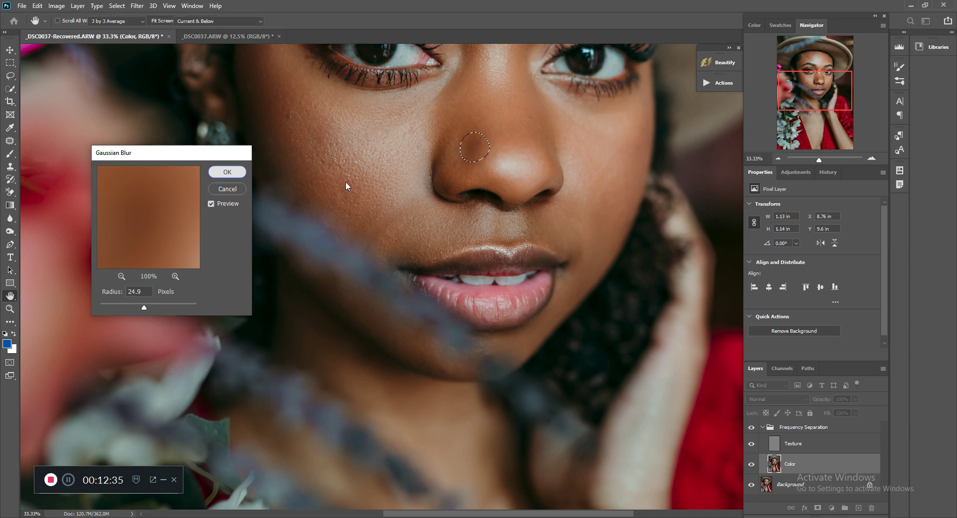
key(Return)
key(ctrl+d)
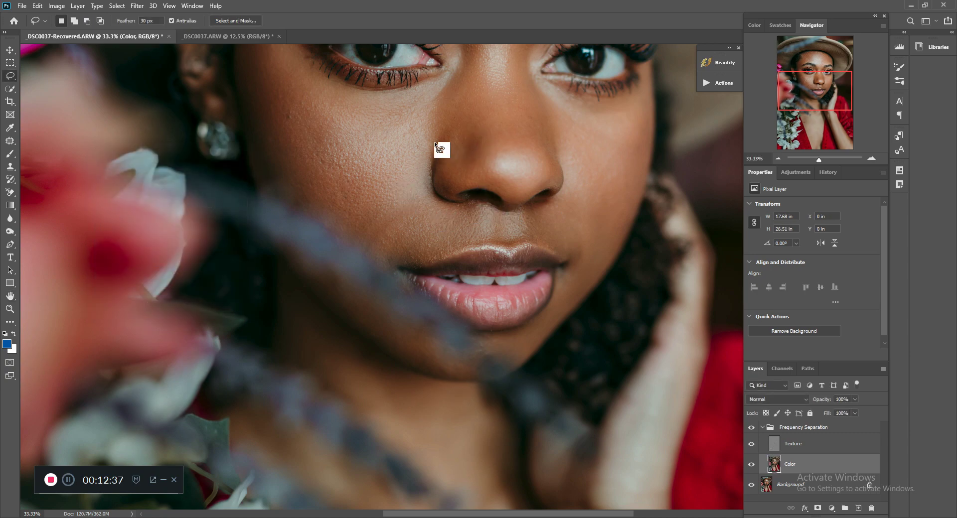
Lasso the image-left edge of the nose where it meets the cheek, about 0.9 by 0.9 in, and apply a 24.9-pixel Gaussian Blur
drag(435, 145, 432, 144)
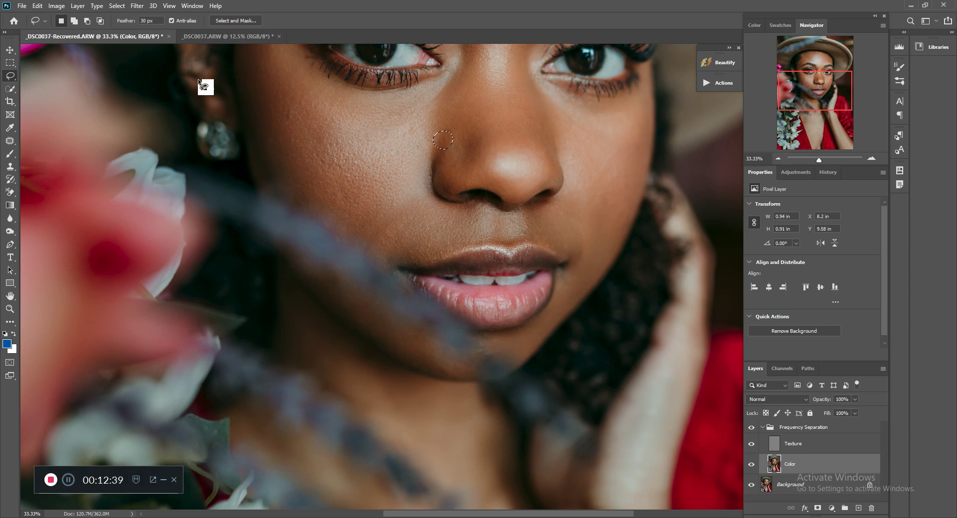
click(137, 6)
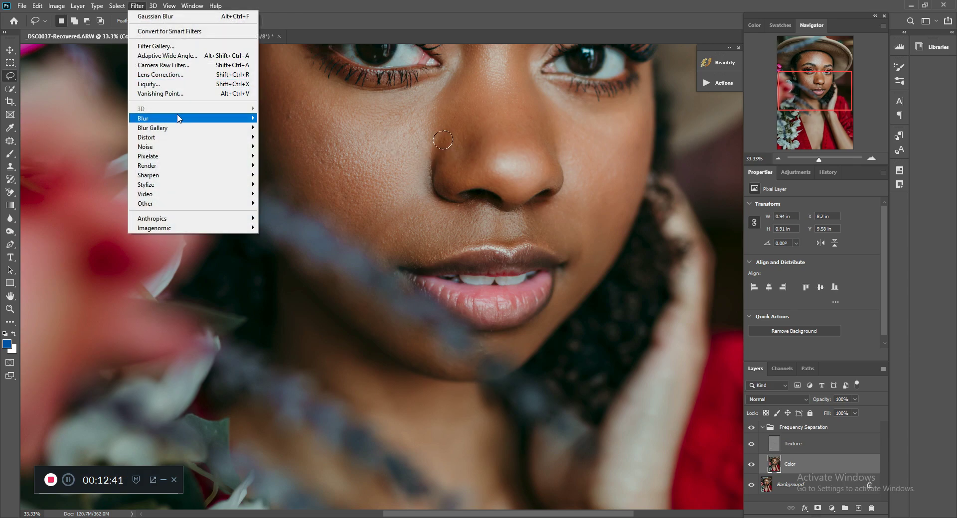
mouse_move(179, 119)
click(285, 156)
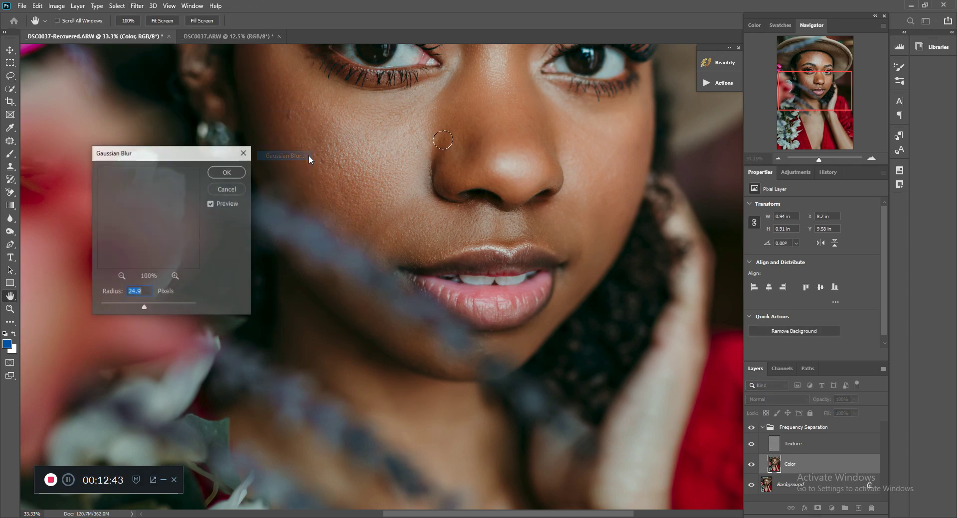
click(238, 172)
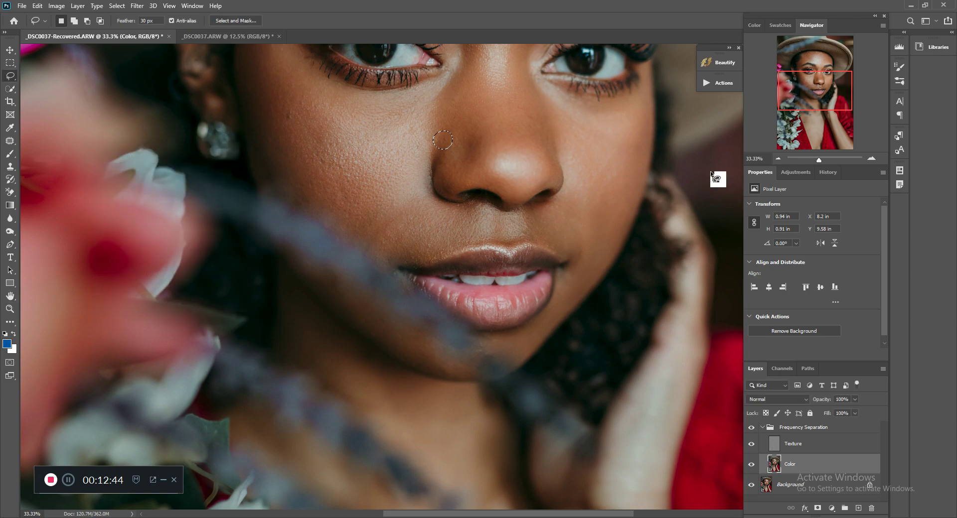
click(776, 158)
key(ctrl+d)
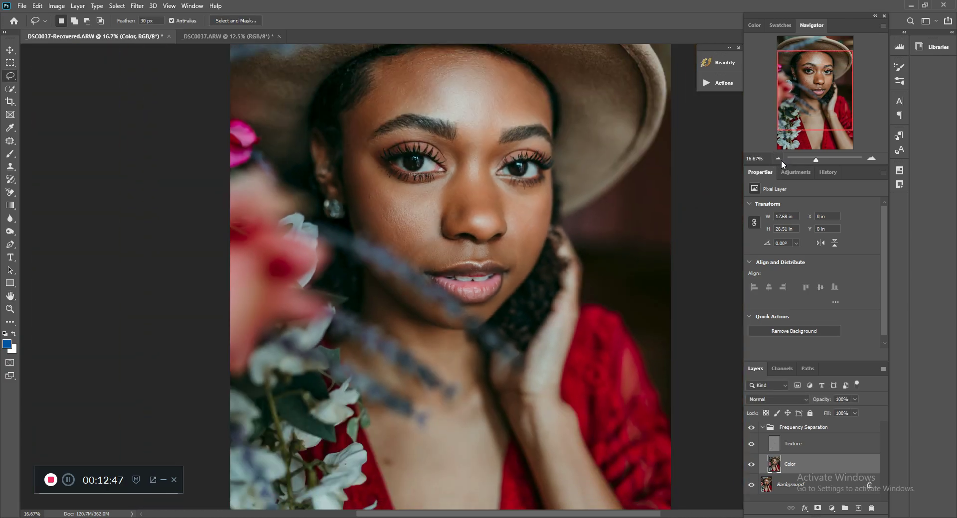
Collapse the Frequency Separation group and hide it to compare the retouched face with the original
click(778, 158)
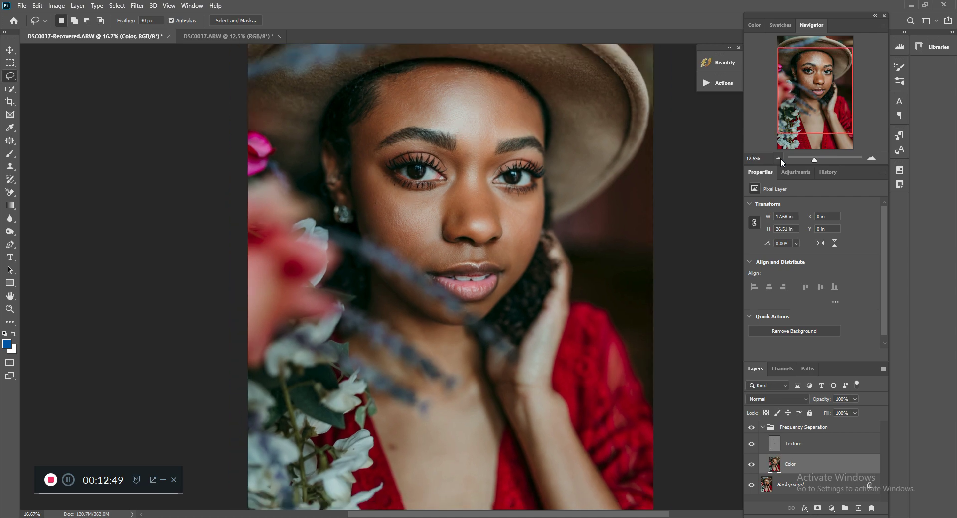
click(779, 158)
click(870, 158)
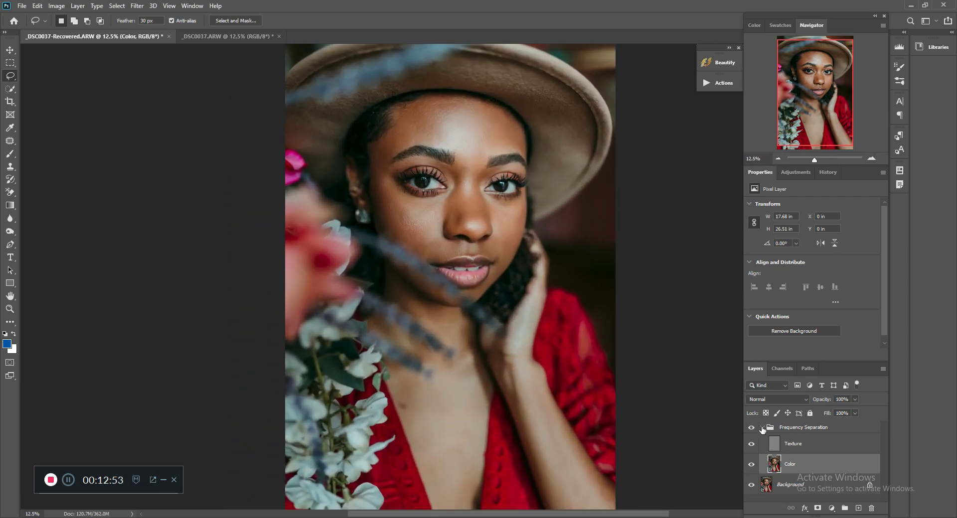
click(762, 428)
click(871, 158)
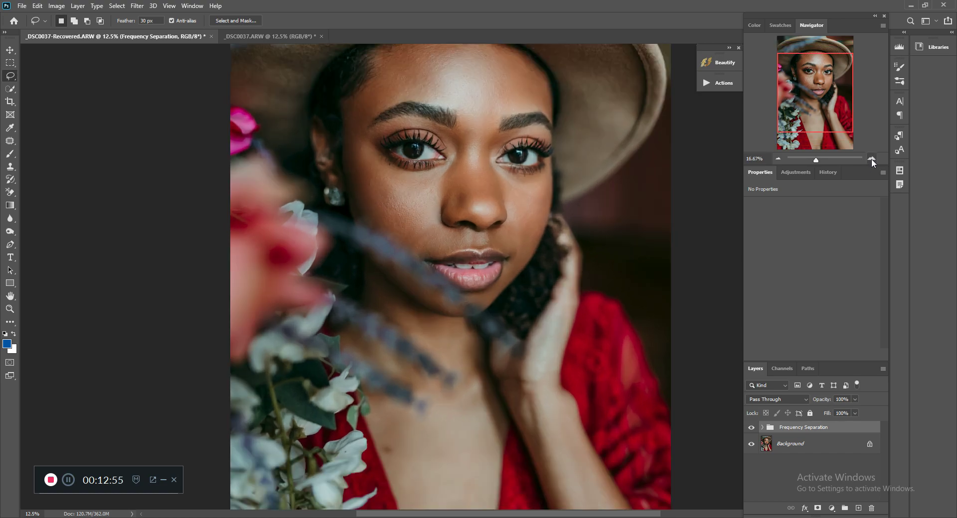
click(871, 158)
click(871, 158)
drag(802, 95, 802, 70)
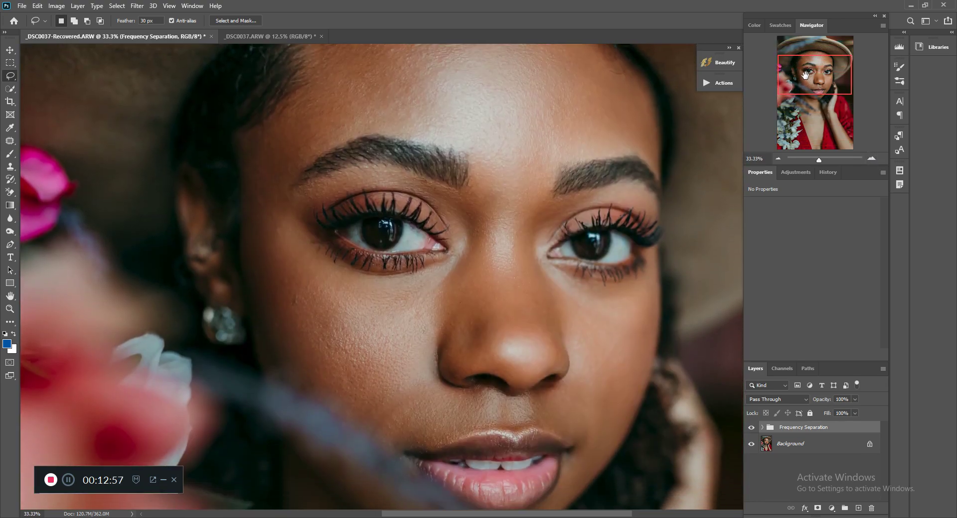
click(778, 158)
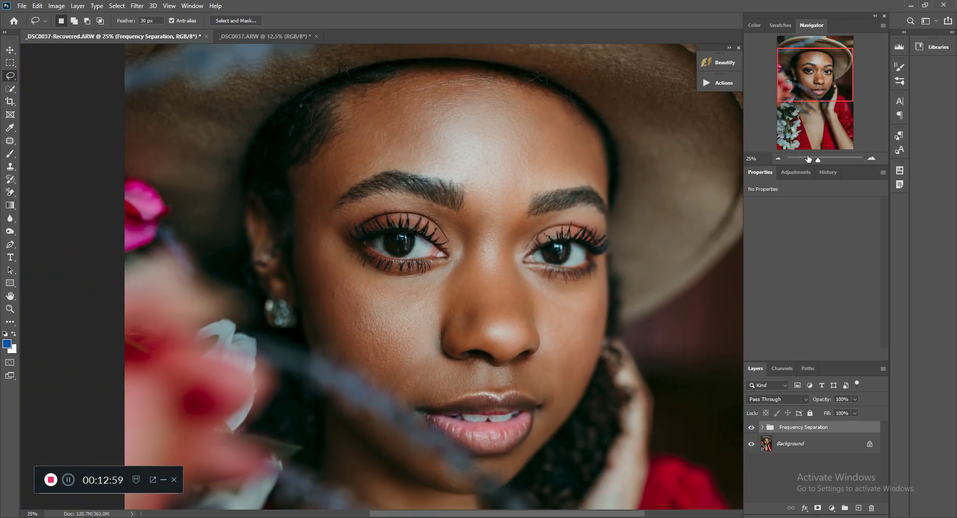
click(752, 427)
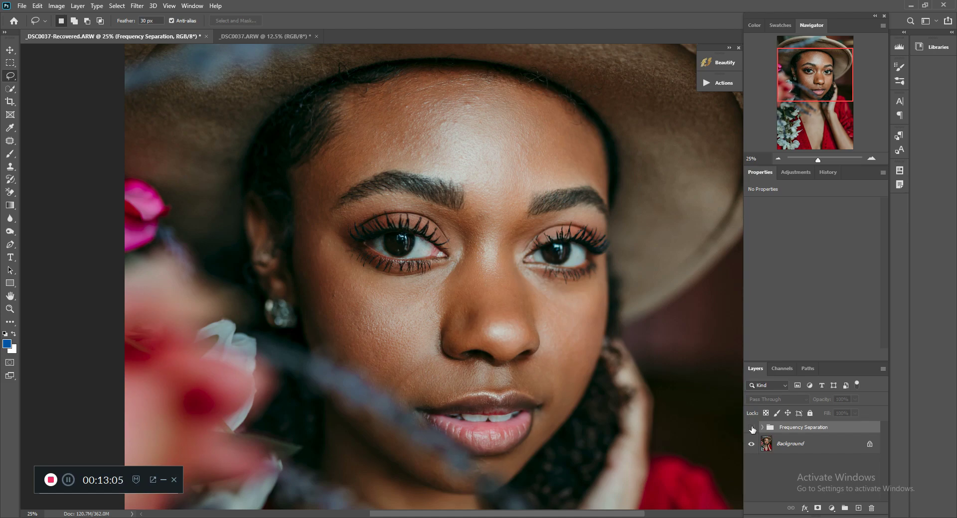
Toggle the Frequency Separation group's visibility to compare the retouched face with the original, leaving the group shown
click(752, 428)
click(752, 428)
click(751, 428)
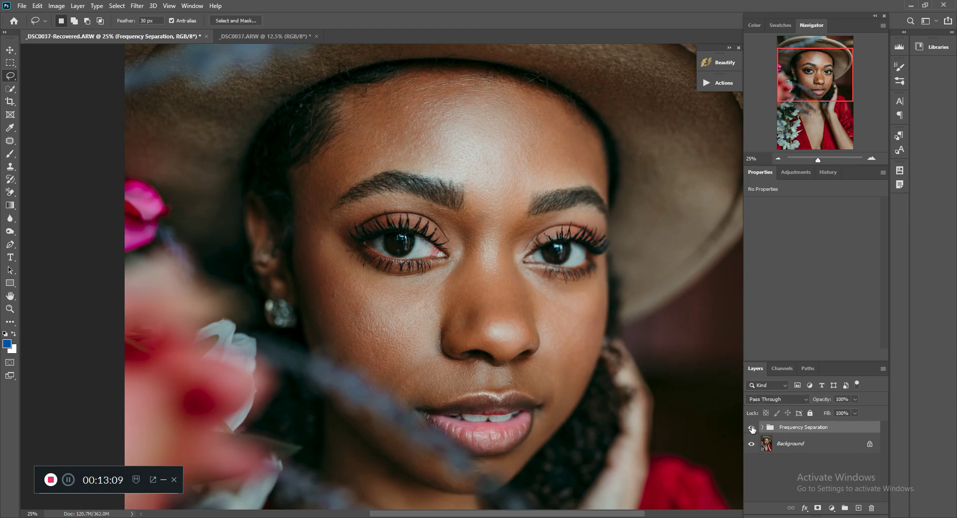
click(751, 427)
click(751, 427)
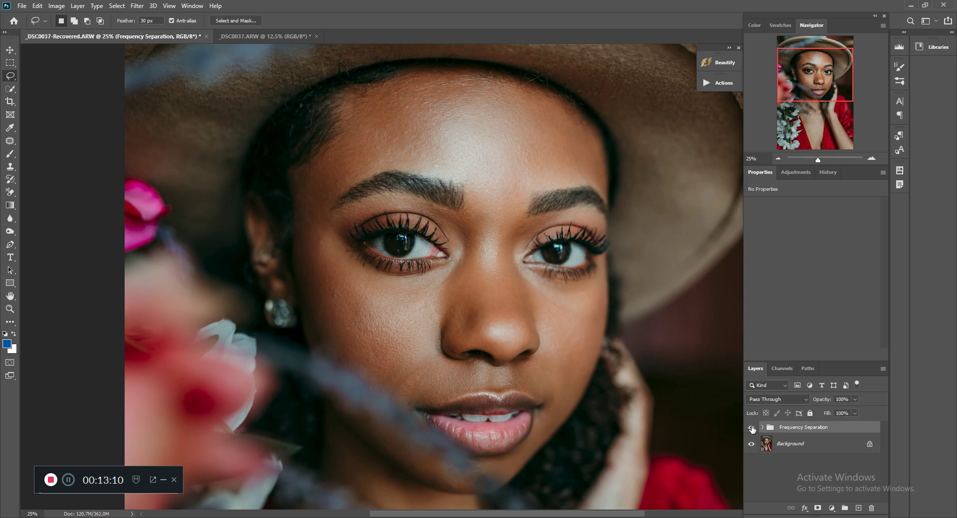
Examine the whole portrait and compare the face at 25% zoom with the Frequency Separation group hidden and shown
click(778, 158)
click(779, 159)
click(778, 158)
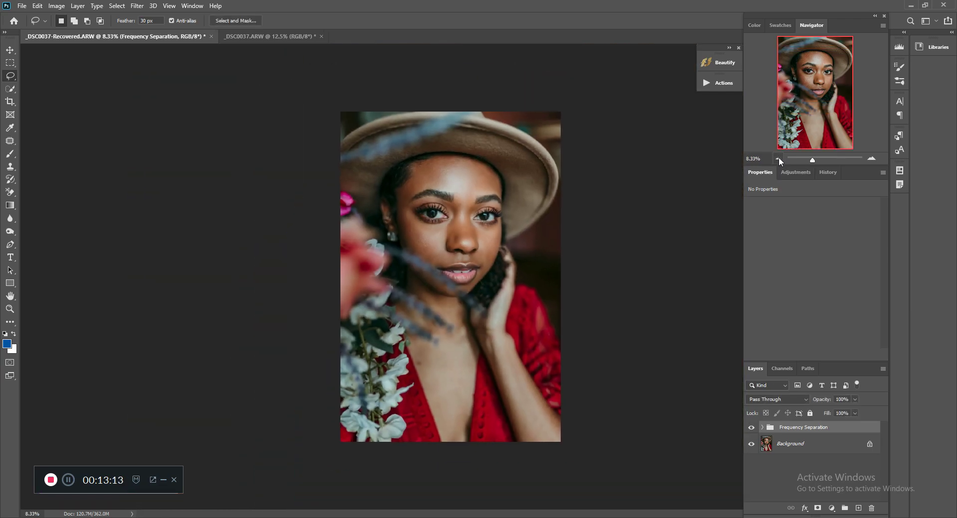
click(872, 159)
click(871, 159)
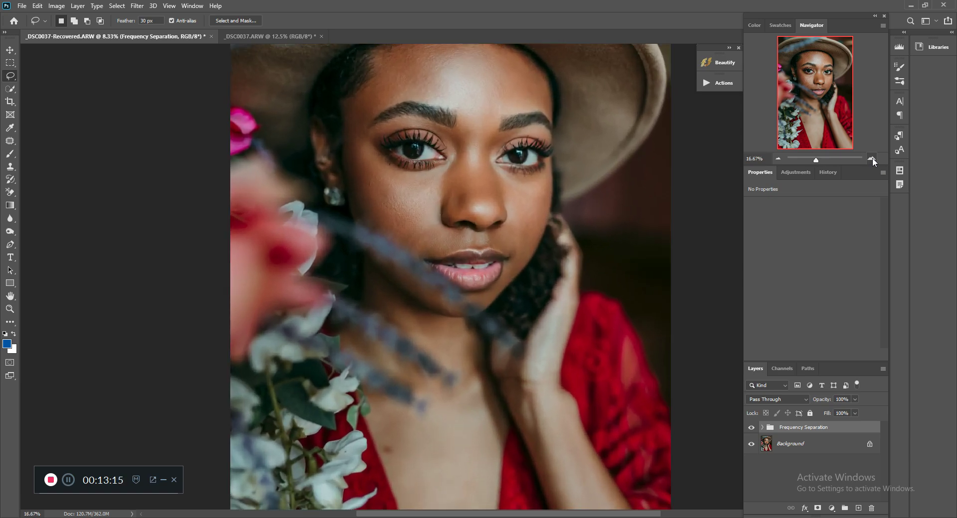
drag(828, 97, 829, 93)
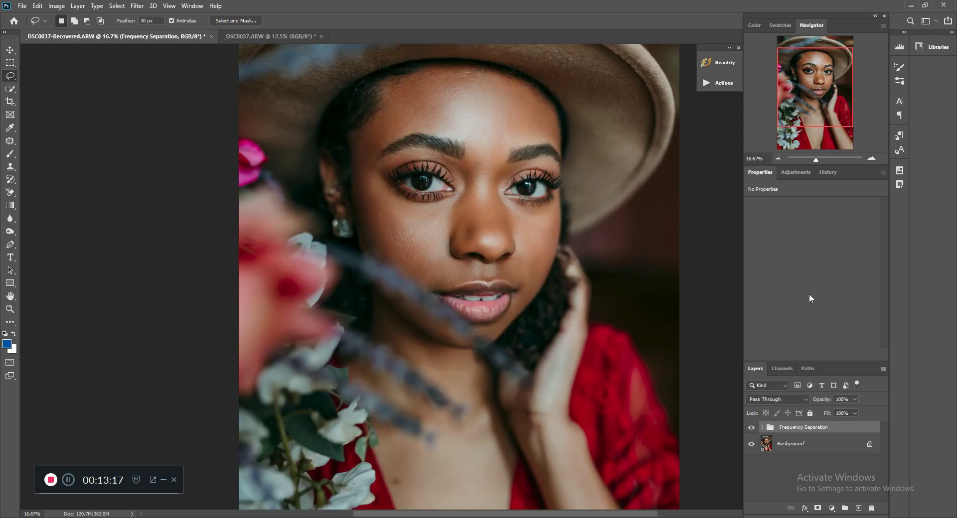
click(872, 159)
drag(839, 103, 837, 92)
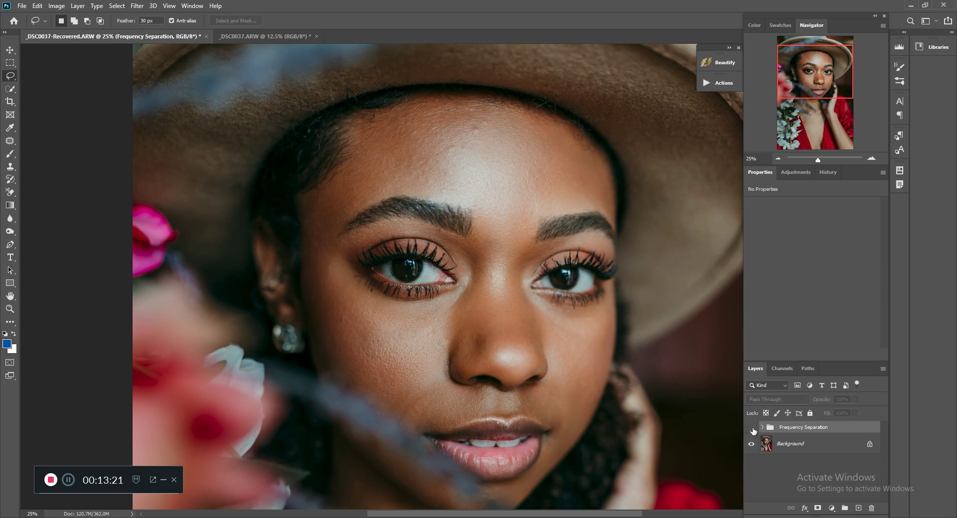
click(752, 429)
click(752, 429)
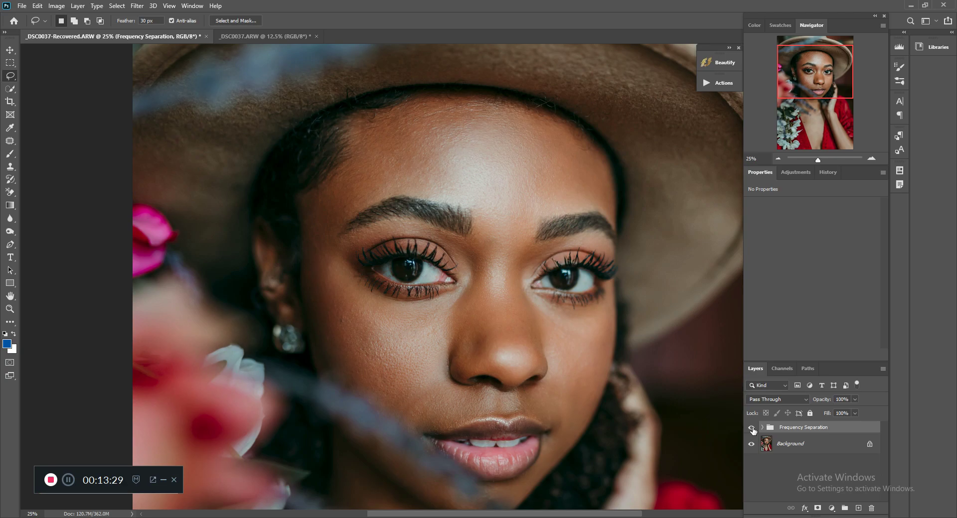
click(752, 429)
click(752, 429)
Review the overall look of the retouched portrait from farther out, ending at 12.5% zoom
click(779, 159)
click(779, 159)
click(778, 160)
click(778, 160)
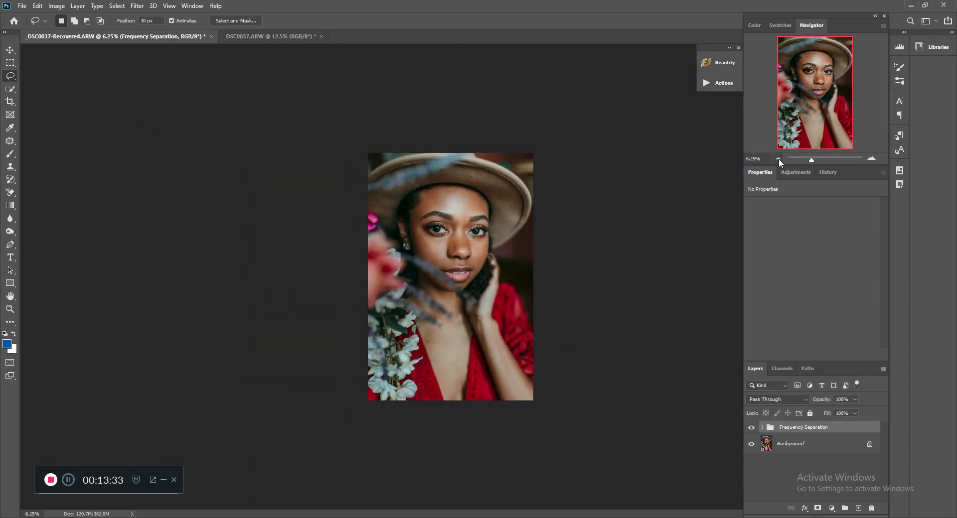
click(872, 159)
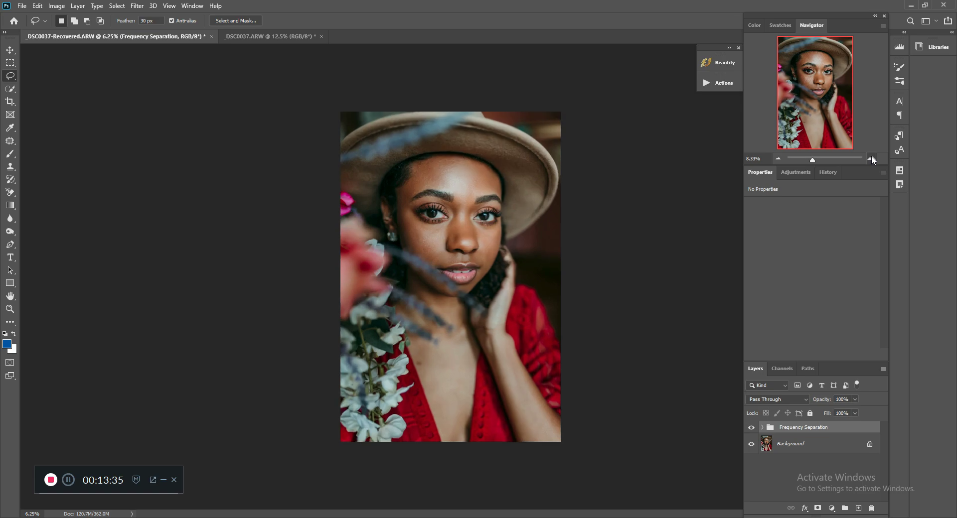
click(871, 159)
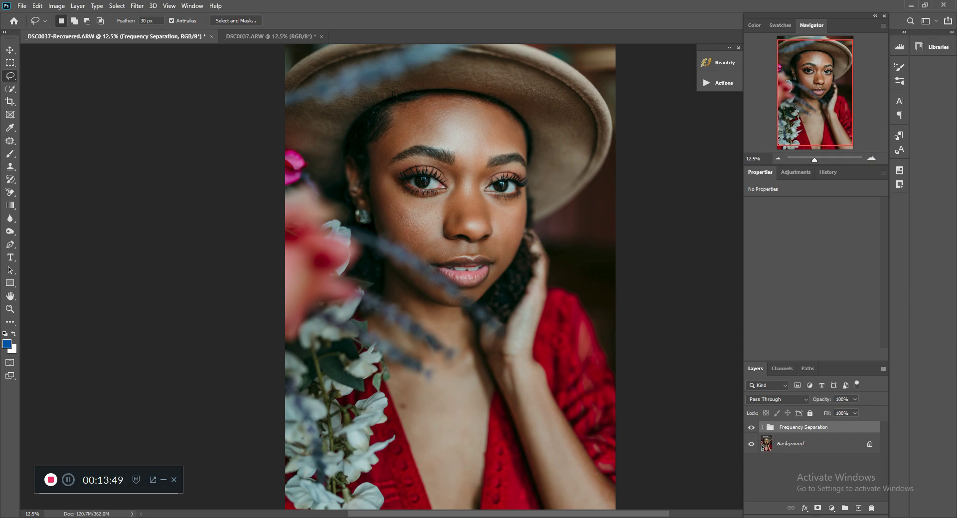
Switch to the browser and open the PS Frequency Separation Action's checkout from the For Photographers page of jbphotography.life
click(281, 488)
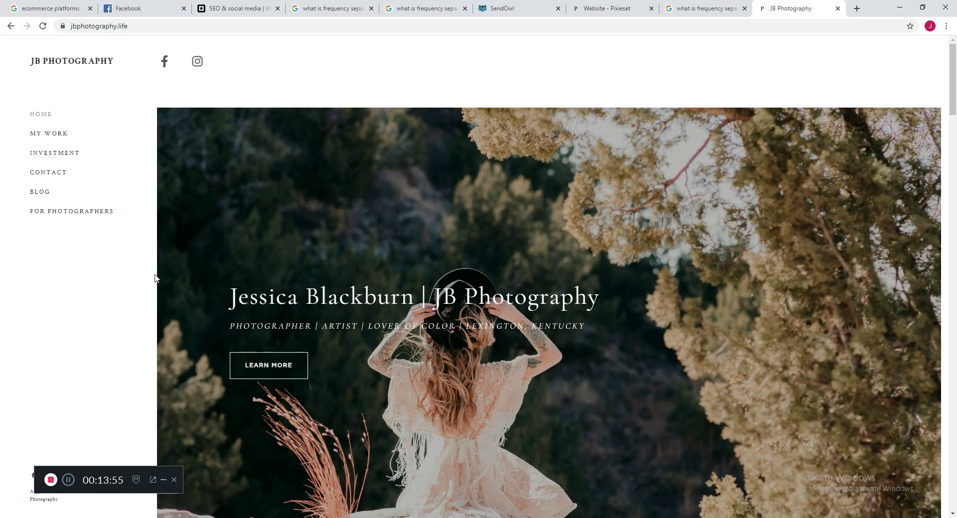
click(86, 215)
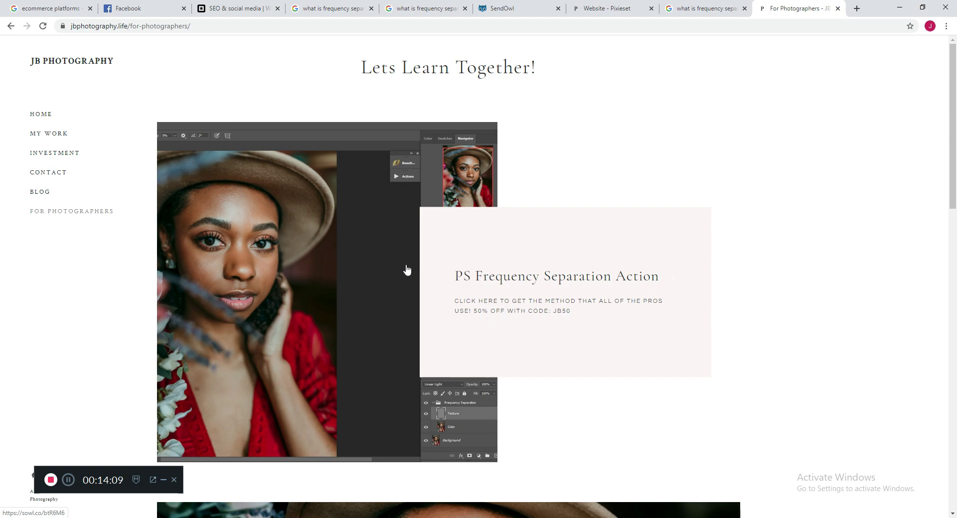
click(437, 274)
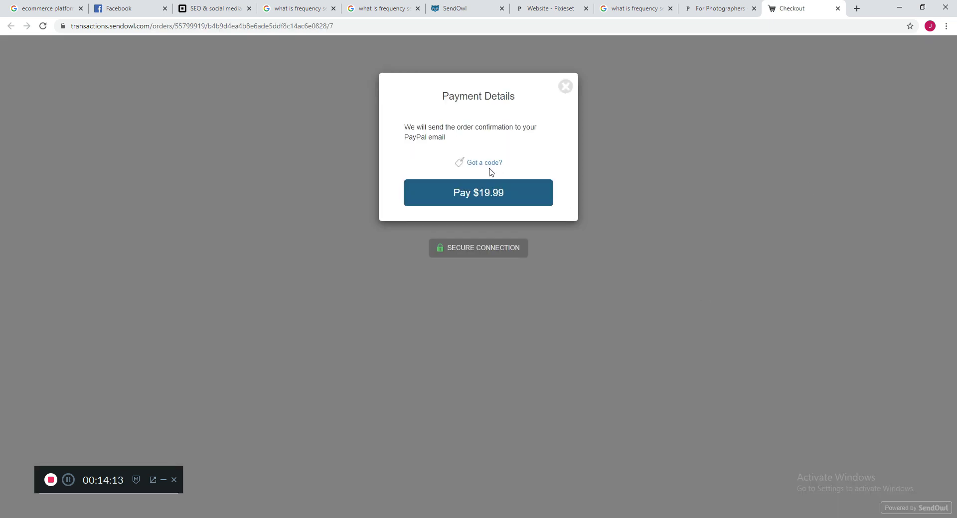
Apply the discount code jb50 to the order in the Payment Details
click(489, 165)
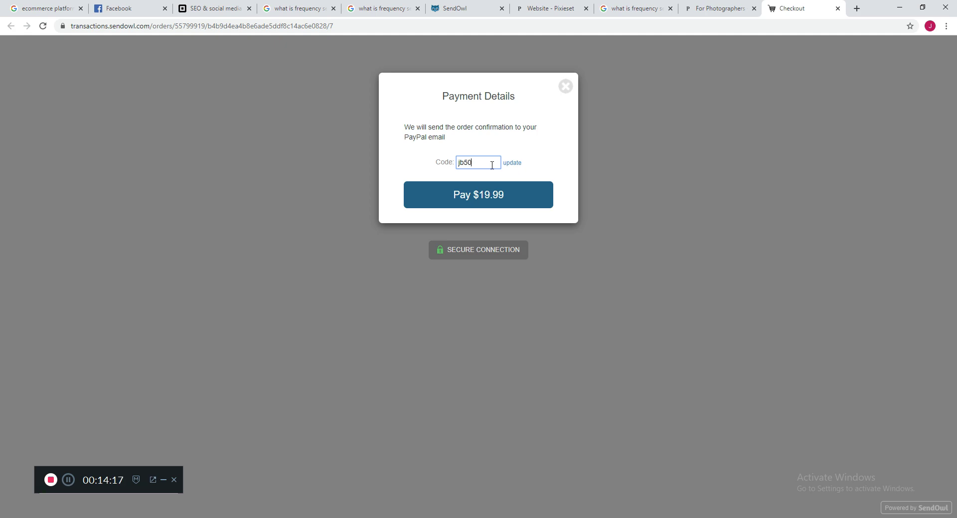
click(512, 163)
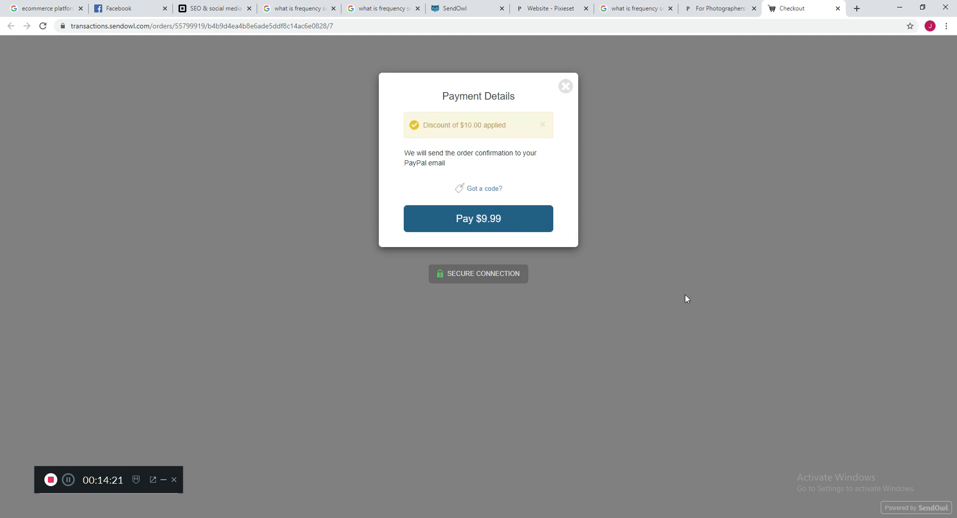
Return to the For Photographers page and look through the free tutorials offered below the PS Frequency Separation Action
click(725, 10)
scroll(603, 299, down, 5)
scroll(599, 299, down, 3)
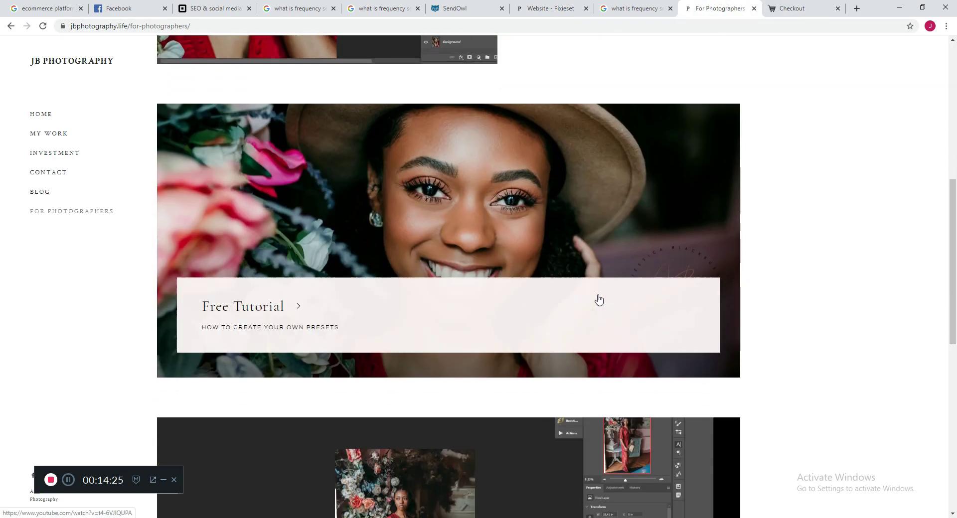
scroll(407, 319, down, 4)
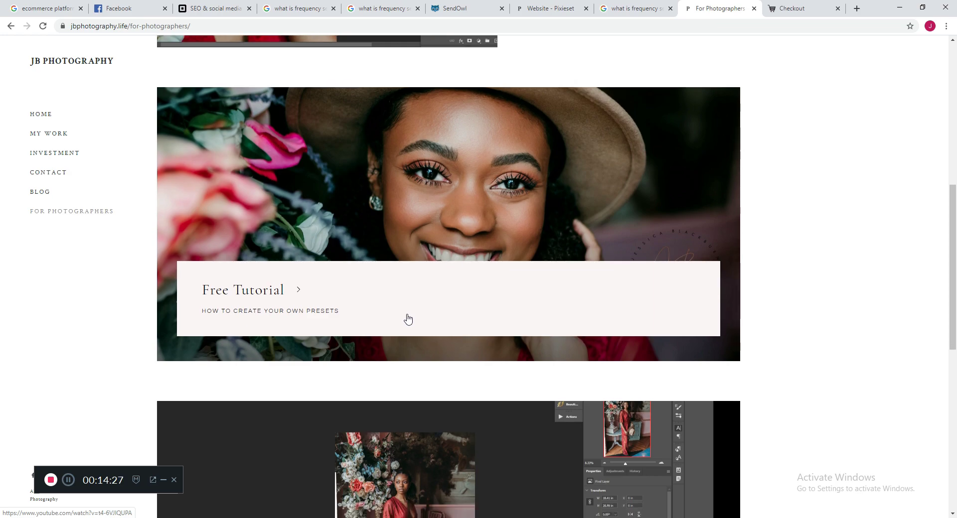
scroll(407, 319, up, 10)
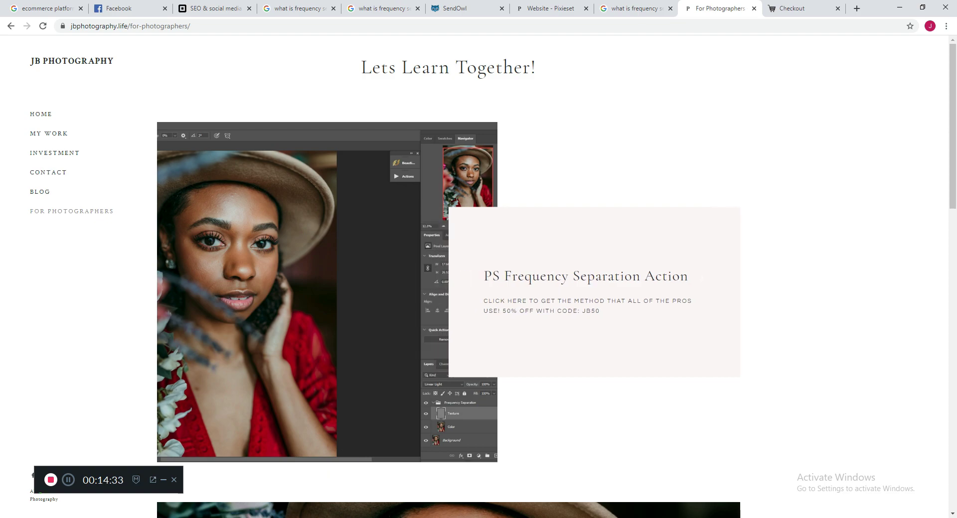
Switch to Photoshop to view the retouched portrait at 12.5% zoom, and return to the For Photographers page in the browser
mouse_move(329, 517)
click(307, 502)
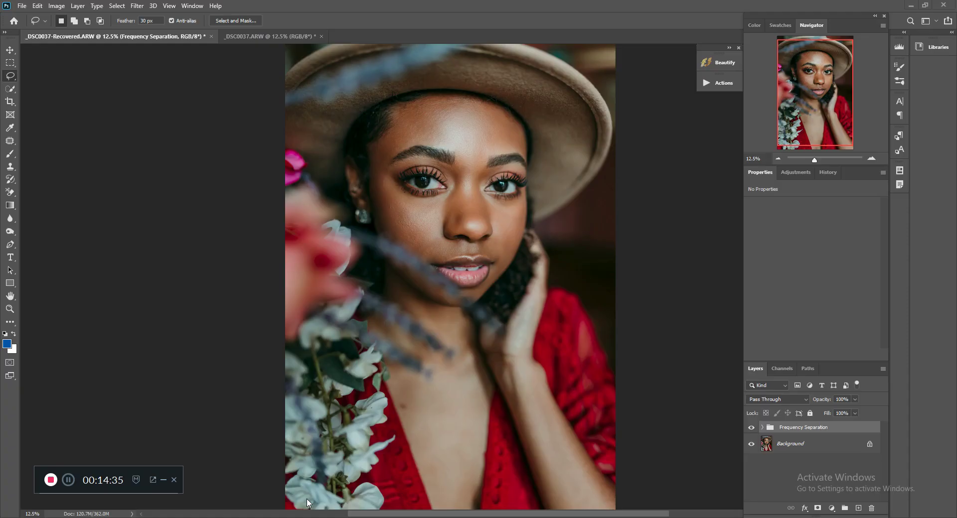
click(779, 158)
click(779, 158)
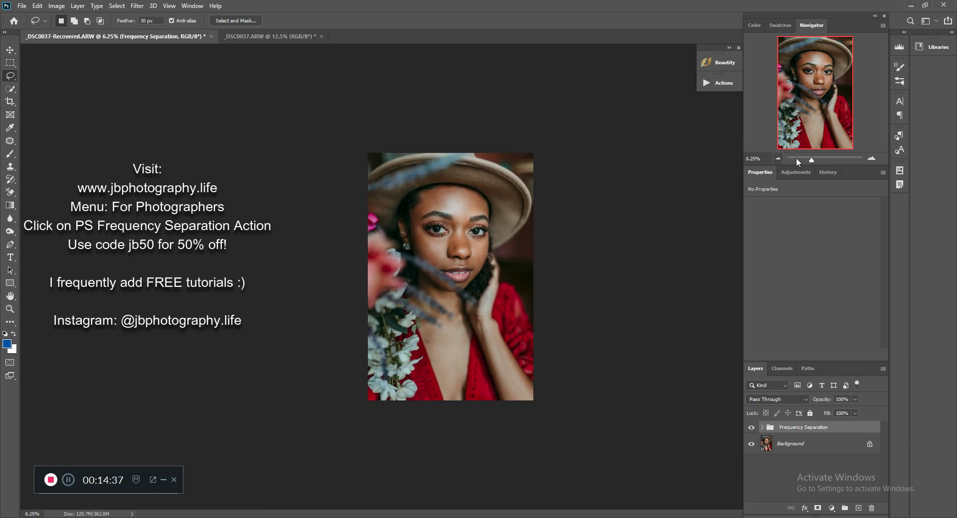
click(872, 158)
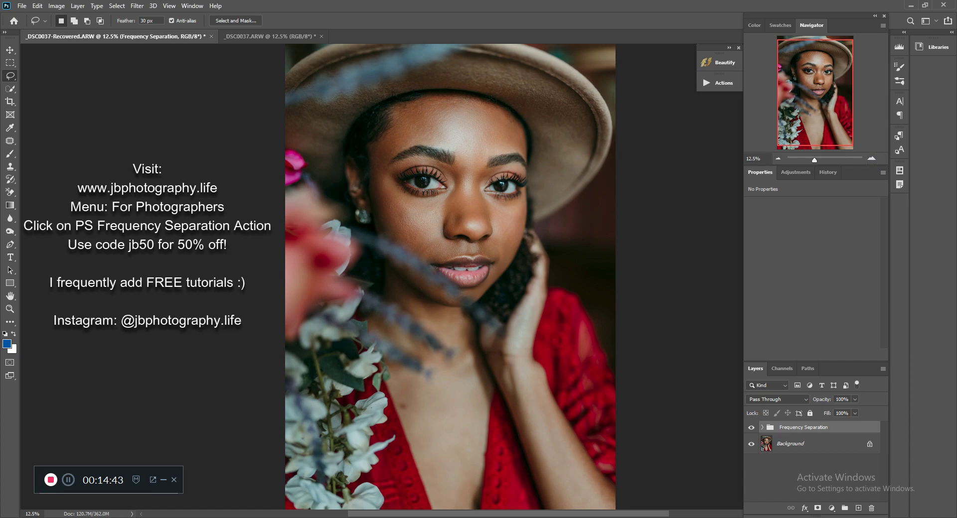
click(283, 480)
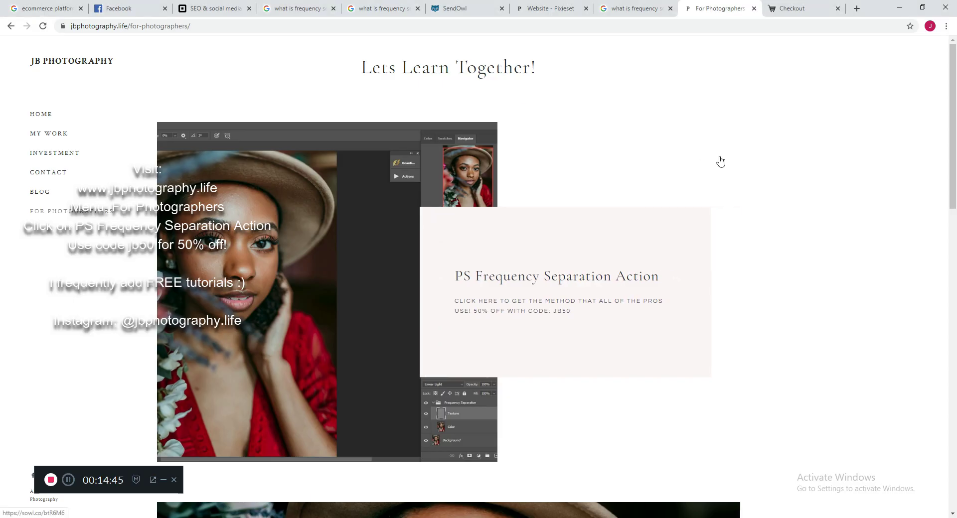